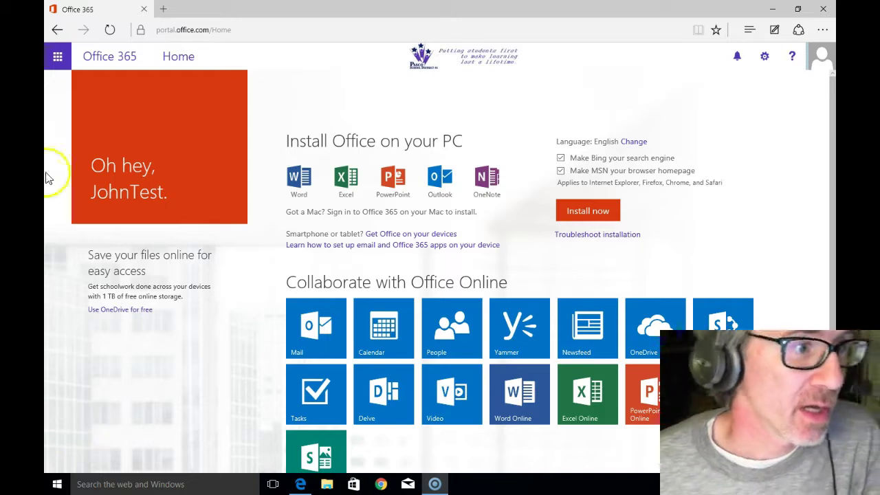
Step: Start Excel Online from the Office 365 app launcher and create a new blank workbook
left_click(58, 59)
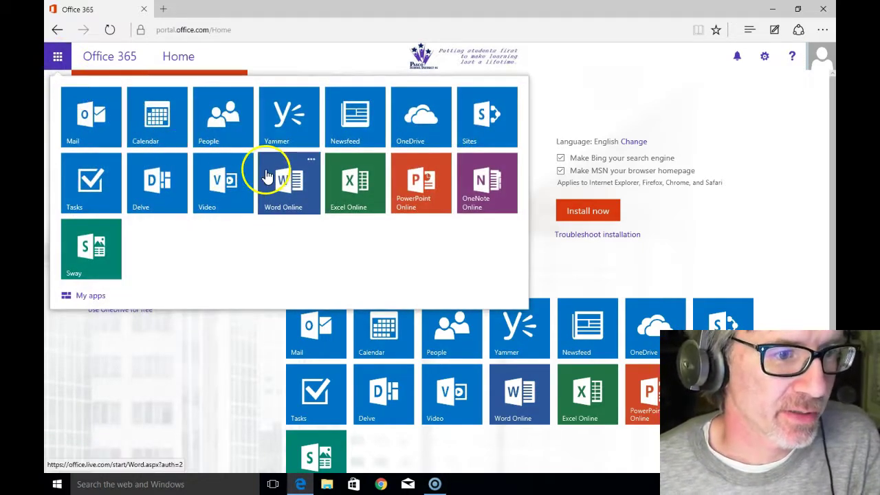
left_click(356, 188)
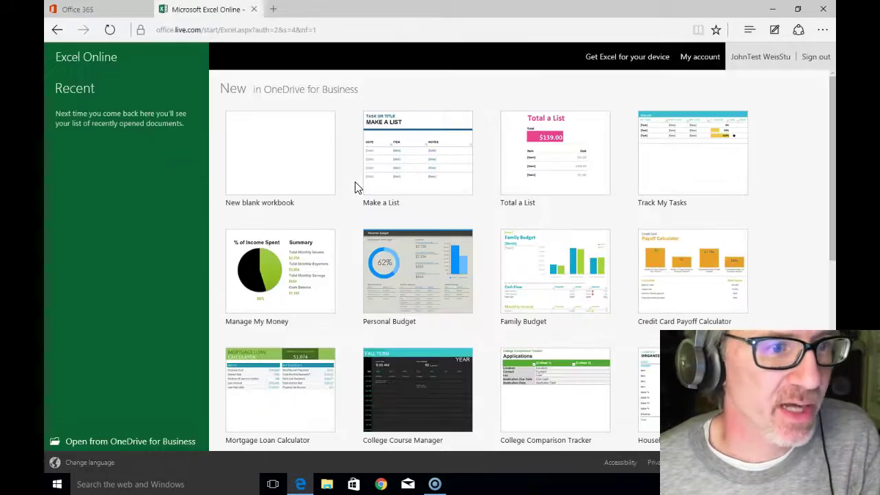
left_click(287, 165)
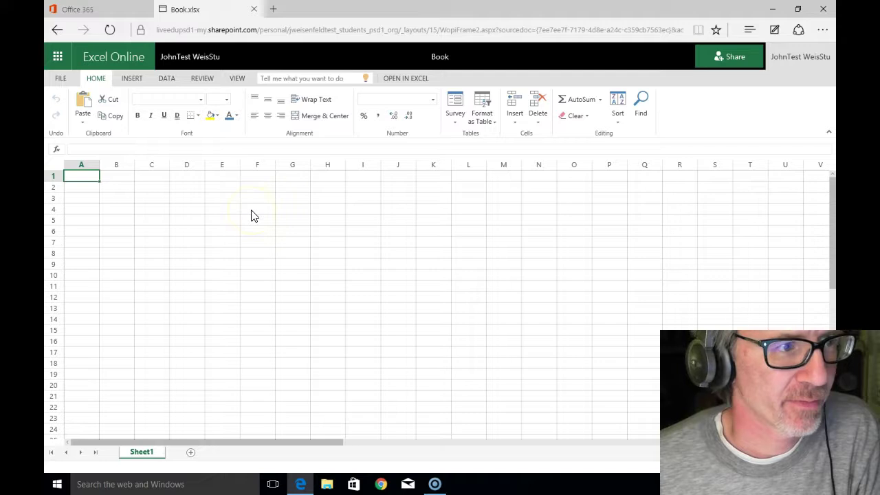
Step: Rename the workbook to 'Ice Melting Lab' from the File Save As options
left_click(62, 79)
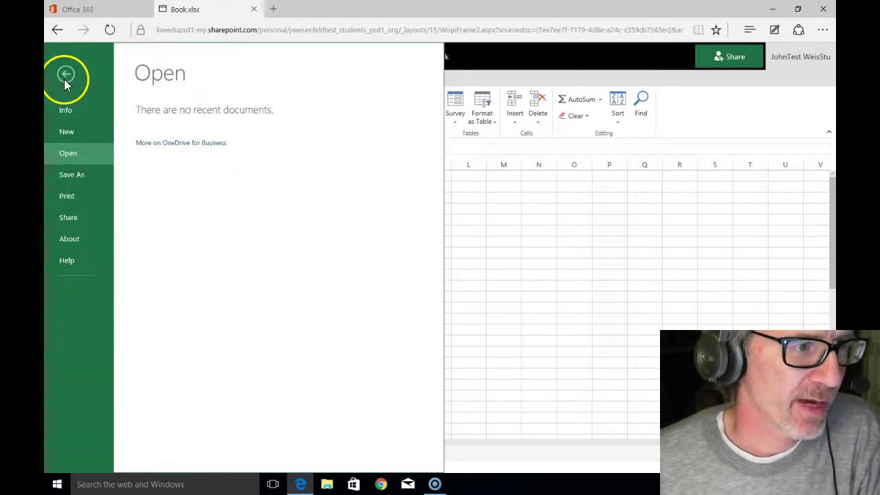
left_click(72, 177)
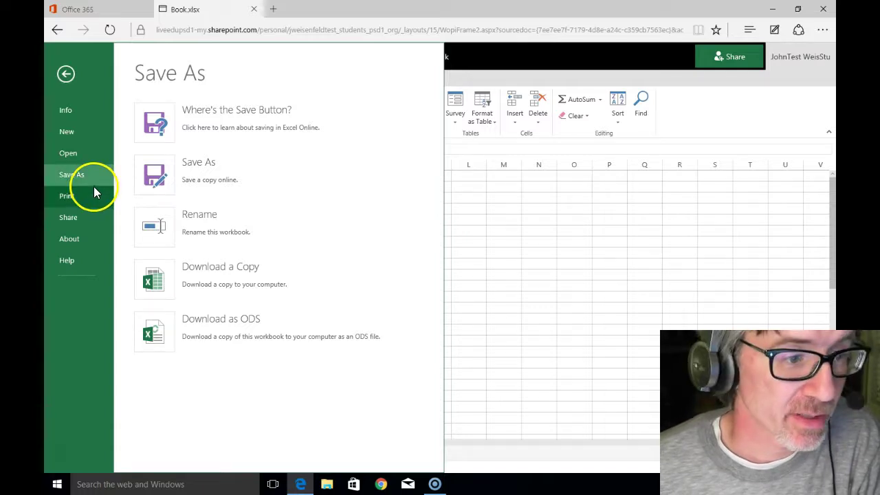
left_click(154, 224)
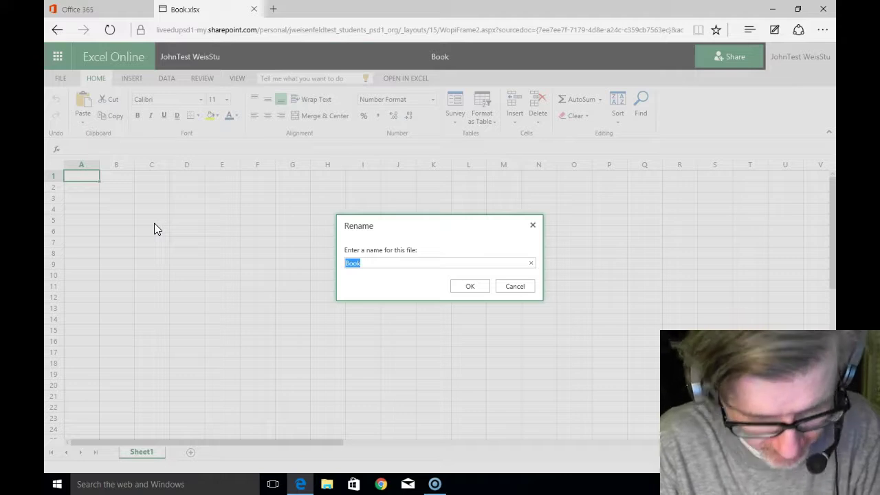
type("Ice Melting Lab")
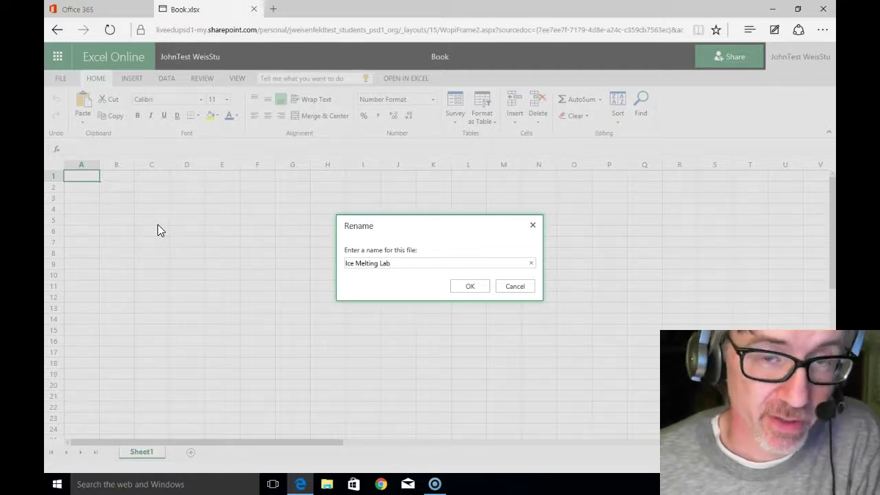
left_click(471, 287)
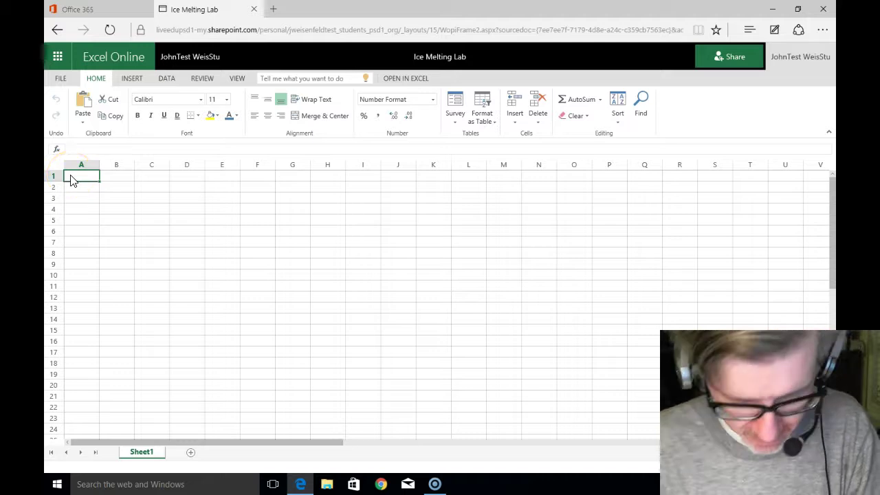
Step: Enter the heading 'Time, min.' in A1 and the value 0 in A2
type("Time")
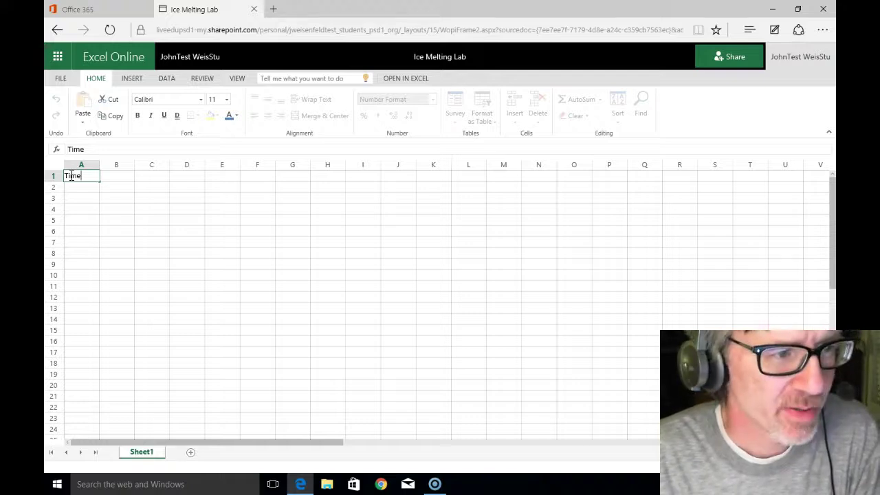
type(", min")
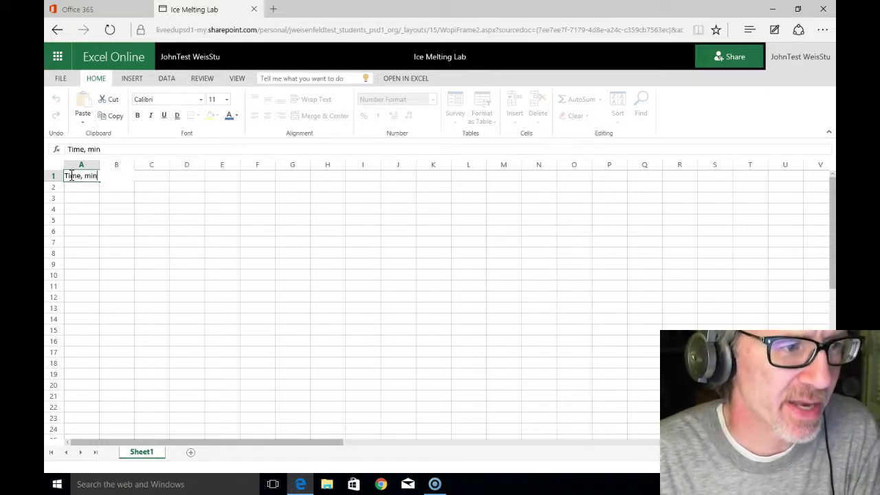
type(".")
key("Return")
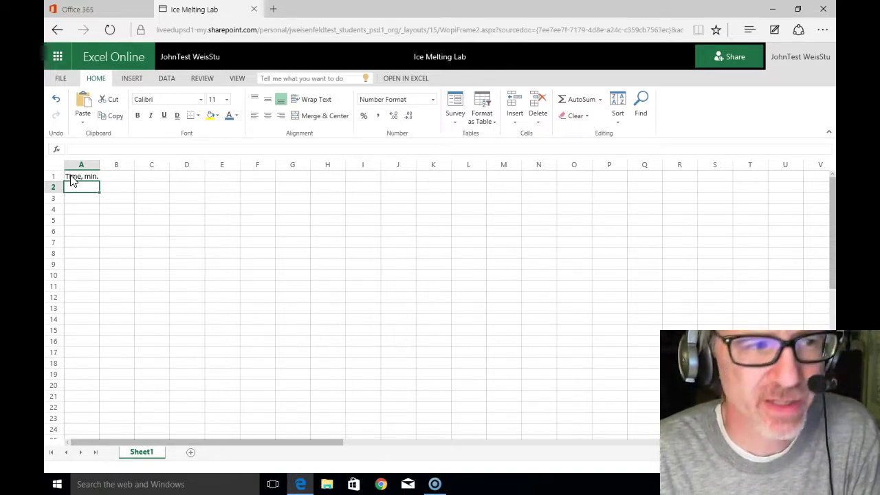
type("0")
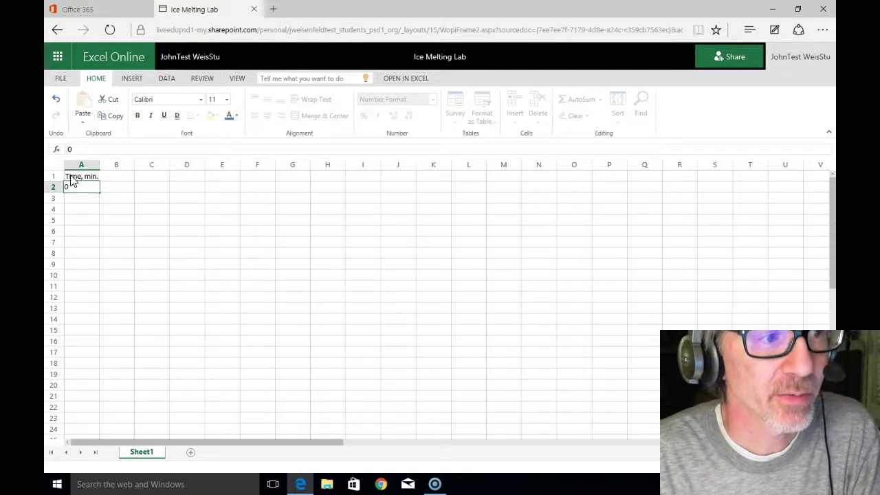
key("Tab")
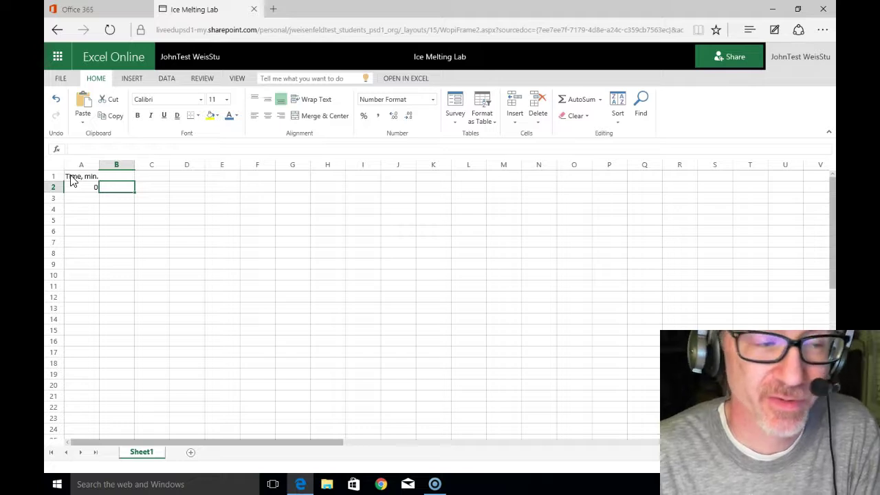
Step: Move the selection around cells A1 to B2, ending on cell B1
key("Up")
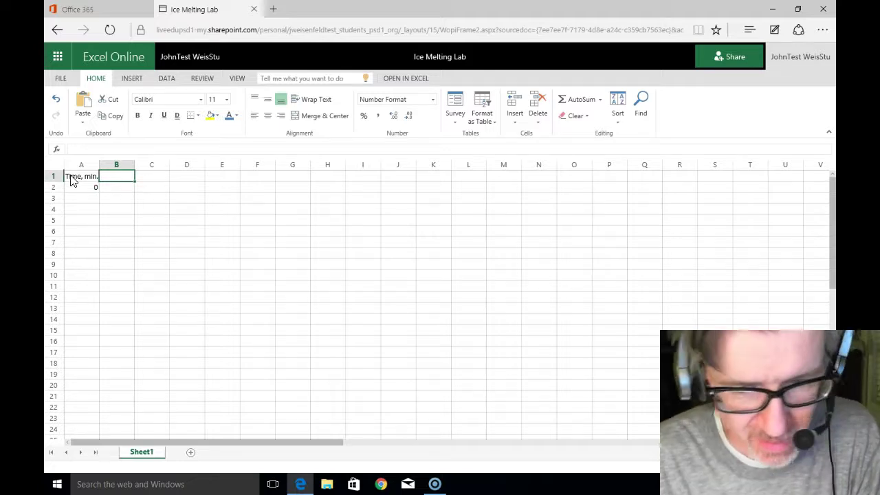
key("Down")
key("Left")
key("Right")
key("Up")
key("Left")
key("Down")
key("Right")
key("Up")
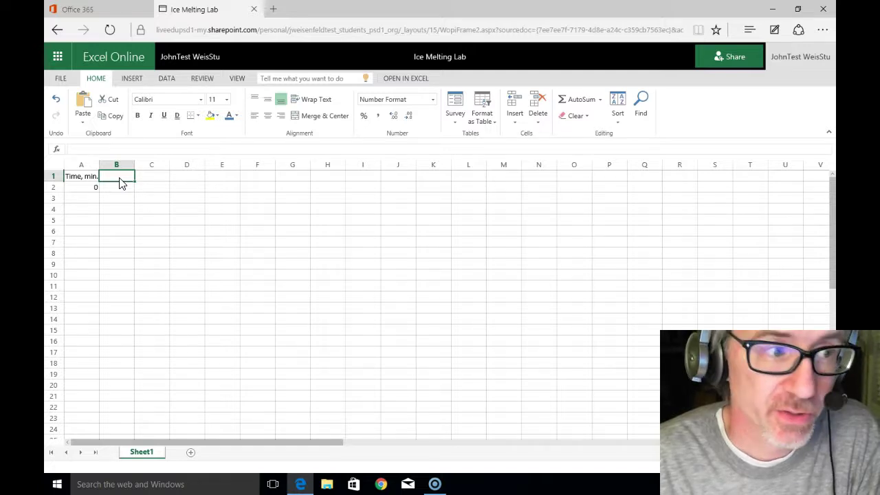
Step: Enter the heading 'Temp., deg F.' in B1 and 0 in B2, then return to A3
type("Te")
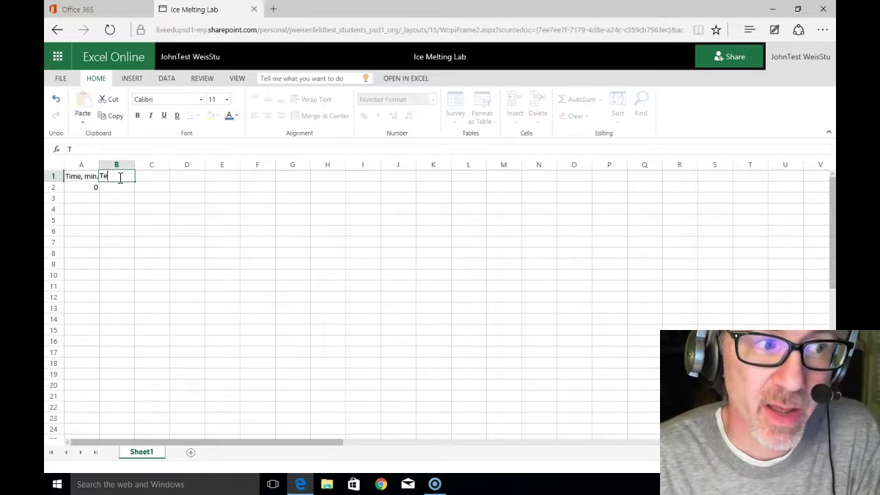
type("mp., de")
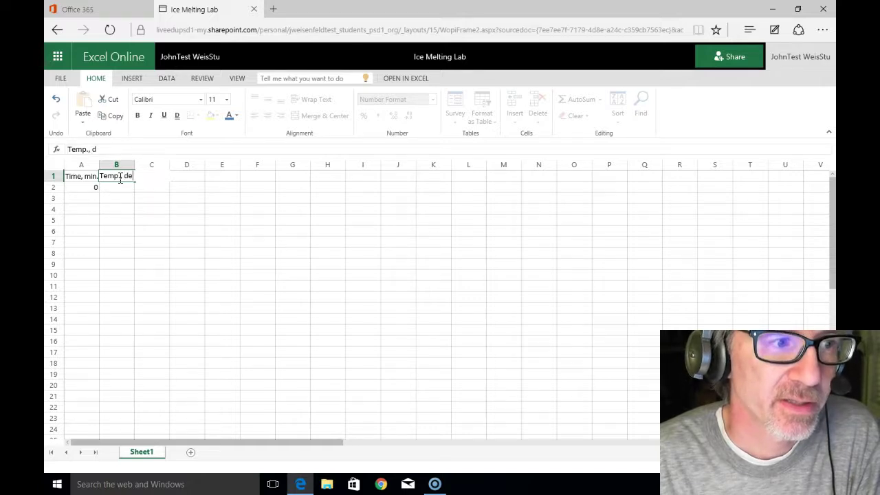
type("g F.")
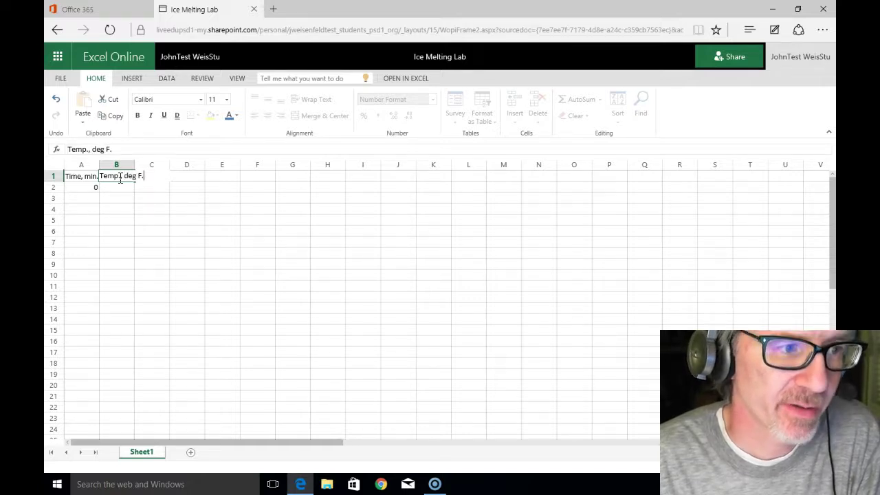
key("Return")
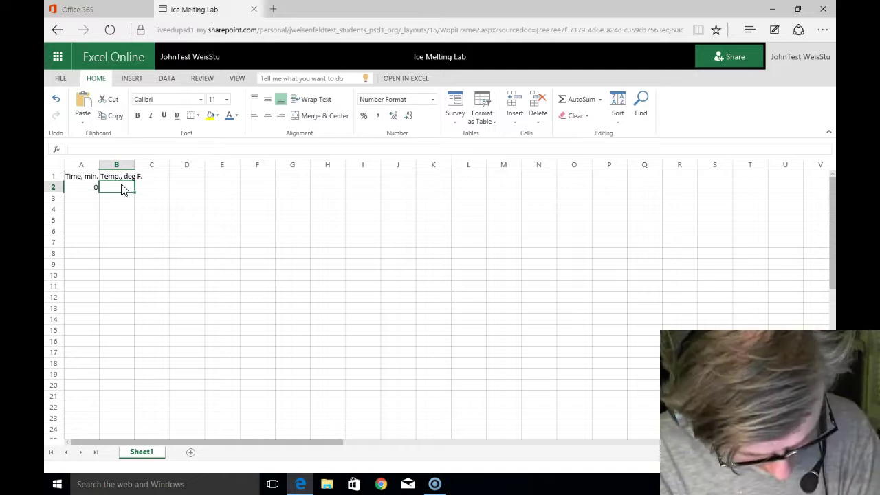
type("0")
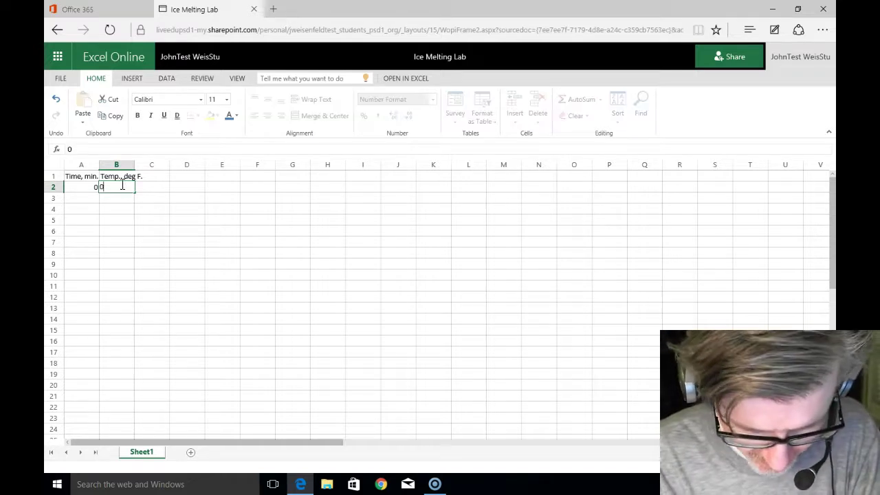
key("Return")
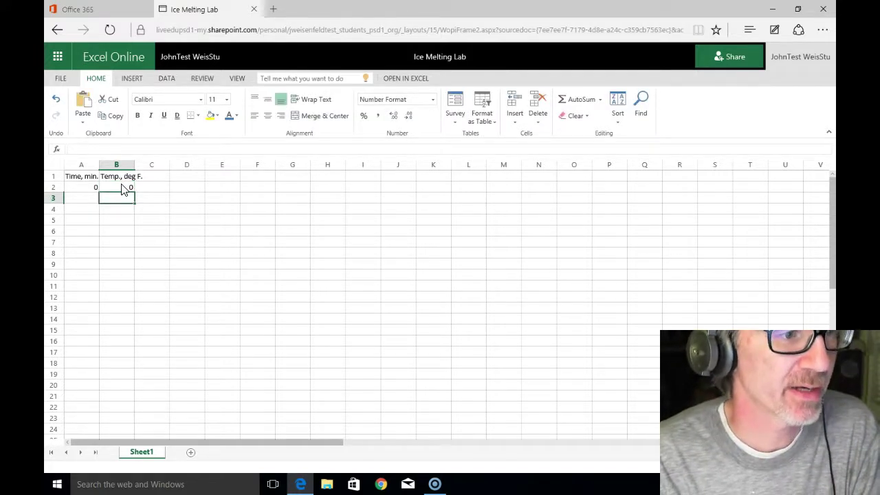
key("Left")
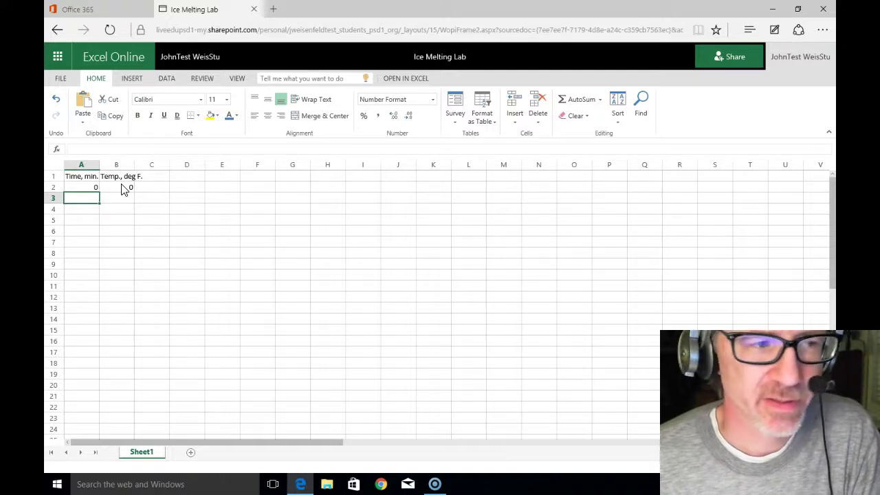
key("Down")
key("Down")
key("Down")
key("Down")
key("Down")
key("Down")
key("Down")
key("Down")
key("Down")
key("Down")
key("Down")
key("Down")
key("Down")
key("Down")
key("Down")
key("Down")
key("Down")
key("Down")
key("Down")
key("Down")
key("Down")
key("Down")
key("Down")
key("Down")
key("Down")
key("Down")
key("Down")
key("Down")
key("Down")
key("Down")
key("Down")
key("Down")
key("Down")
key("Down")
key("Down")
key("Down")
key("Down")
key("Down")
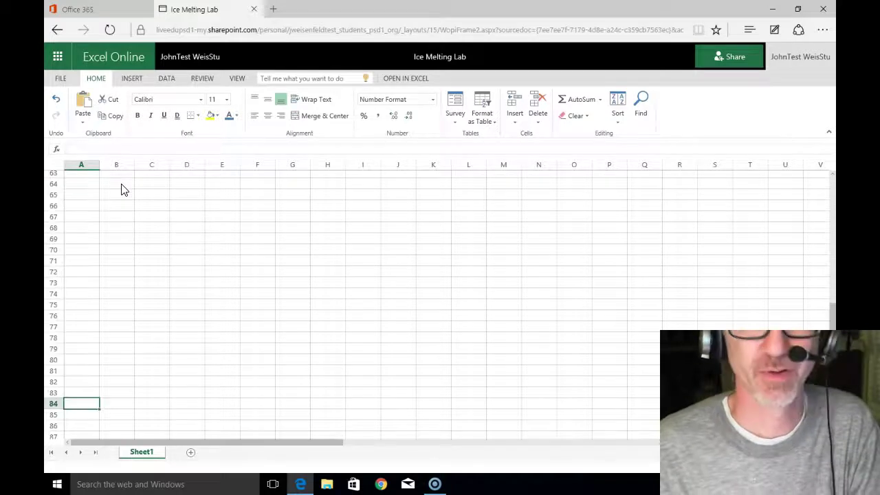
key("ctrl+Home")
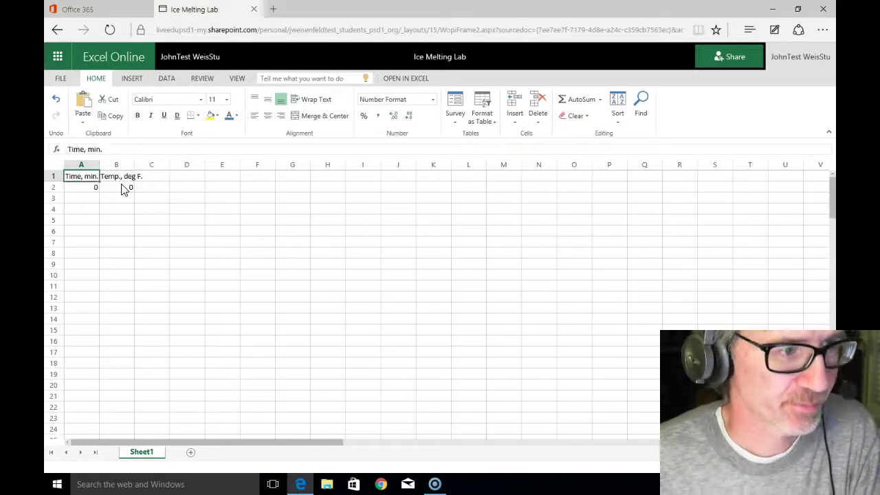
key("Down")
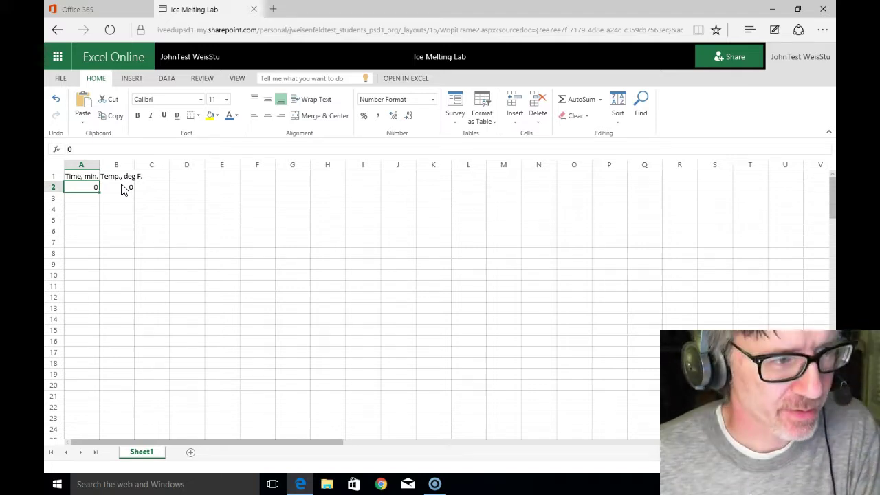
key("Down")
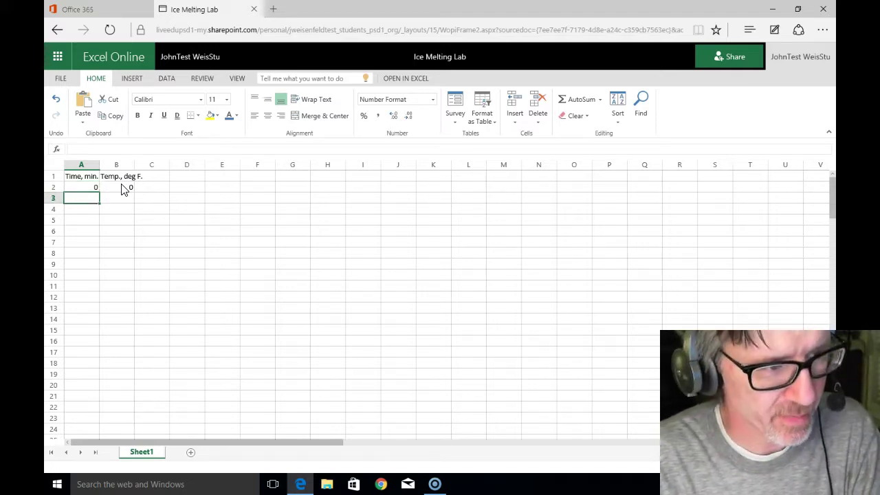
Step: Enter 1 and 2 in A3:A4, then fill the time series down to 17 in A19
type("1")
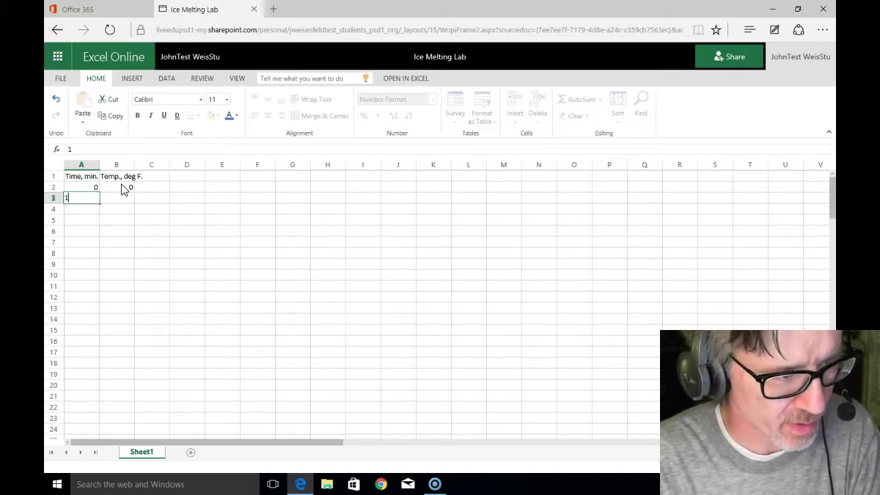
key("Return")
type("2")
key("Return")
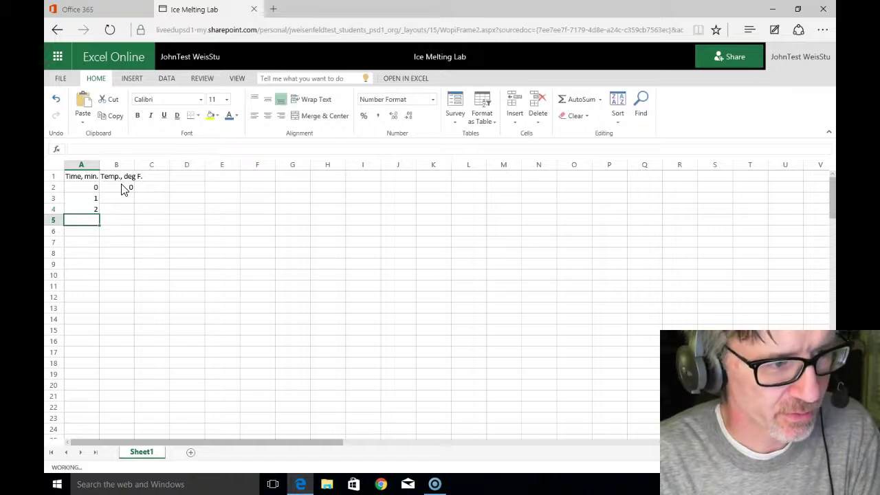
left_click(95, 189)
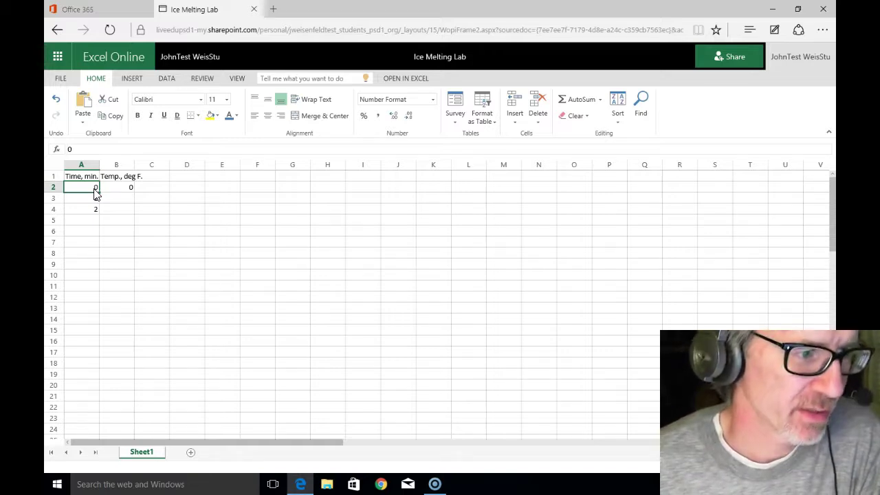
left_click_drag(97, 193, 96, 195)
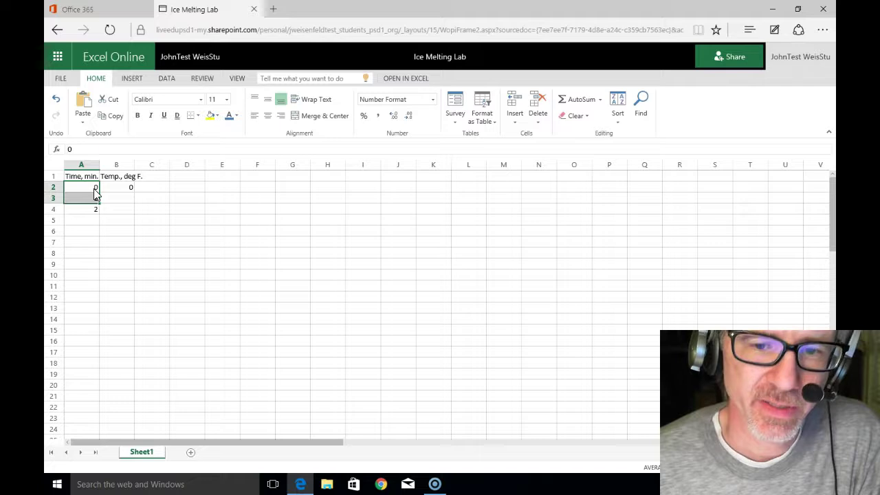
key("shift+Down")
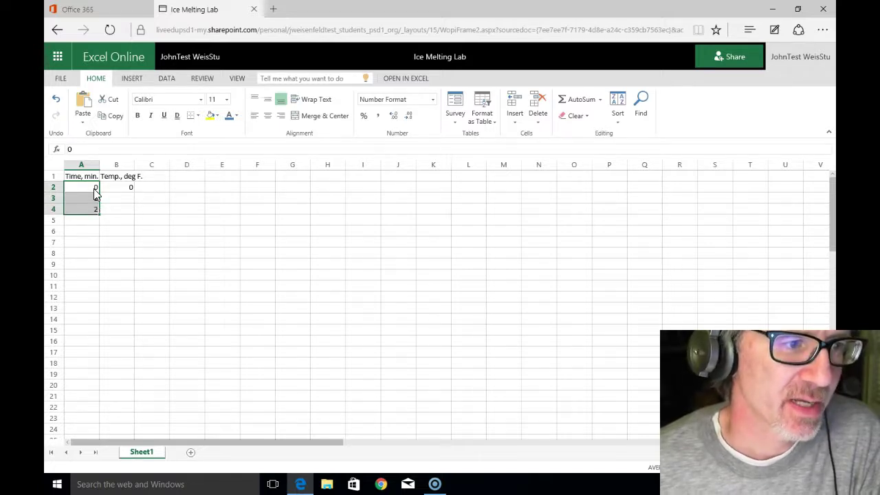
left_click_drag(93, 194, 102, 213)
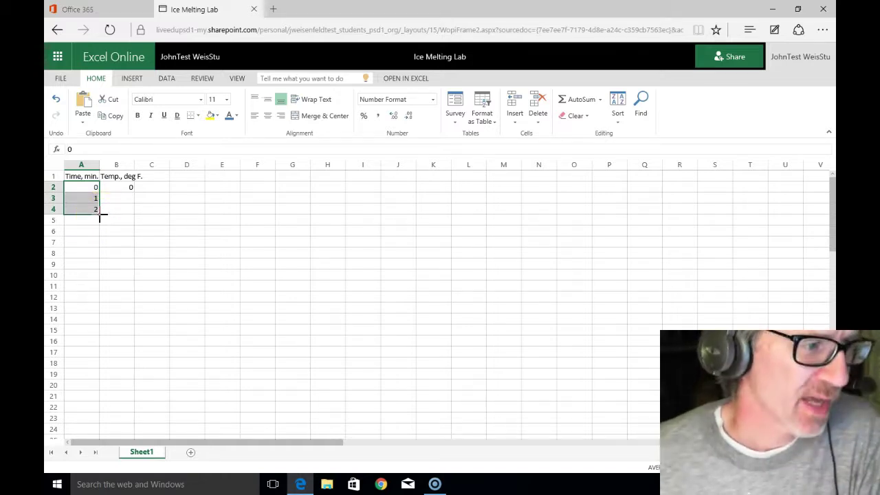
left_click_drag(99, 215, 98, 371)
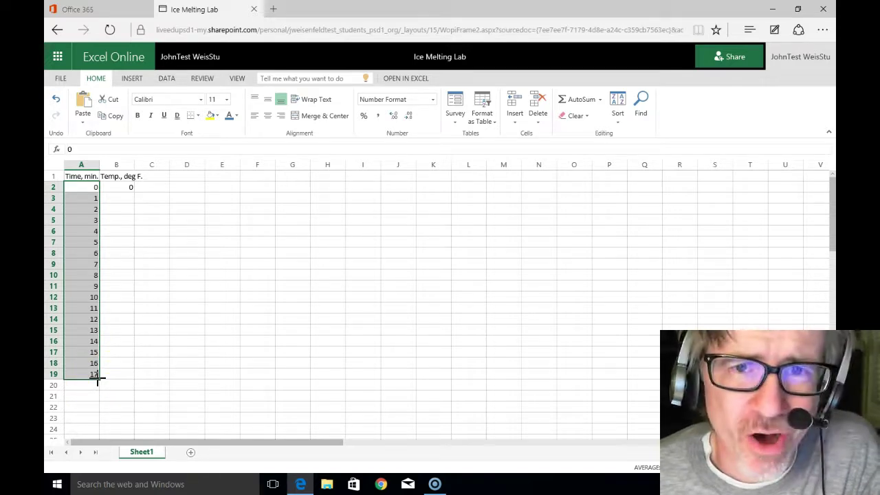
Step: Starting in B3, enter temperatures 42.8, 41.9, 50.3, 56.5, 62.6, 69.9, 80.4 and 99.3
left_click(115, 320)
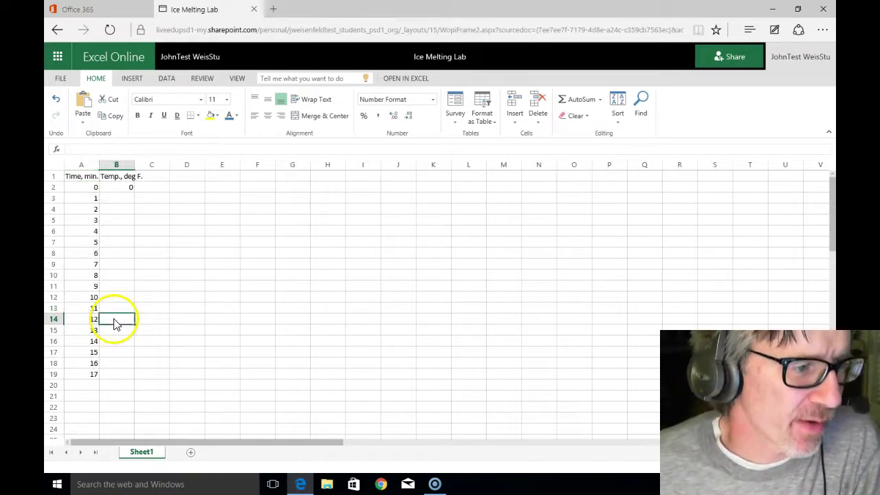
left_click(115, 242)
left_click(121, 200)
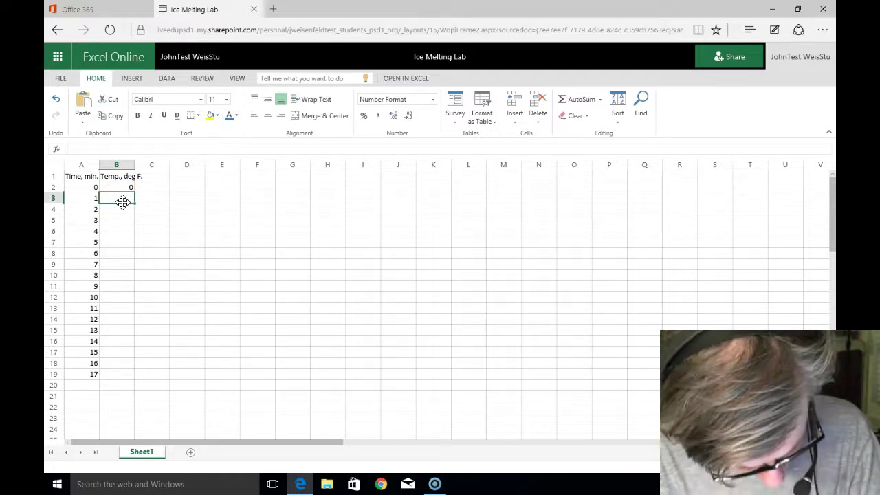
type("42.8")
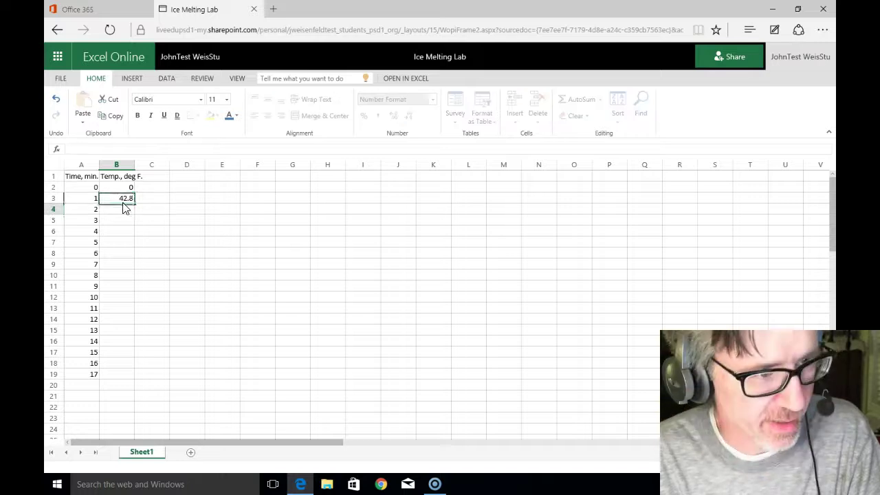
key("Return")
type("41.9")
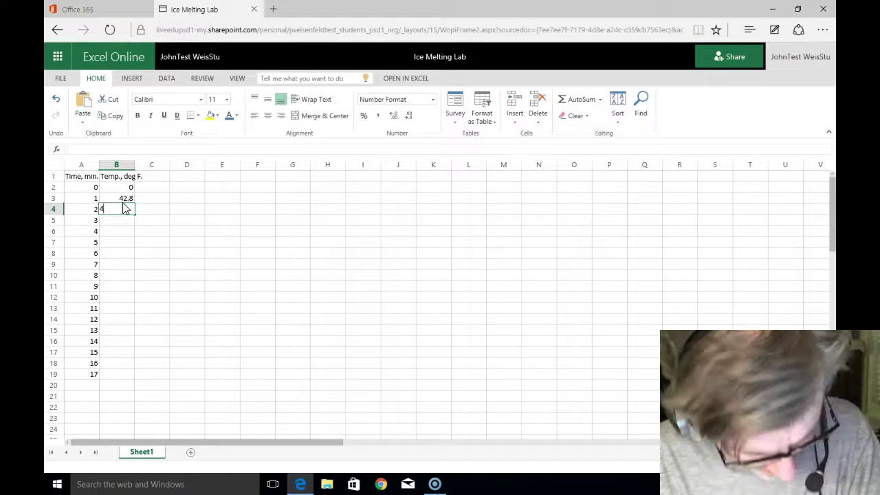
key("Return")
type("50")
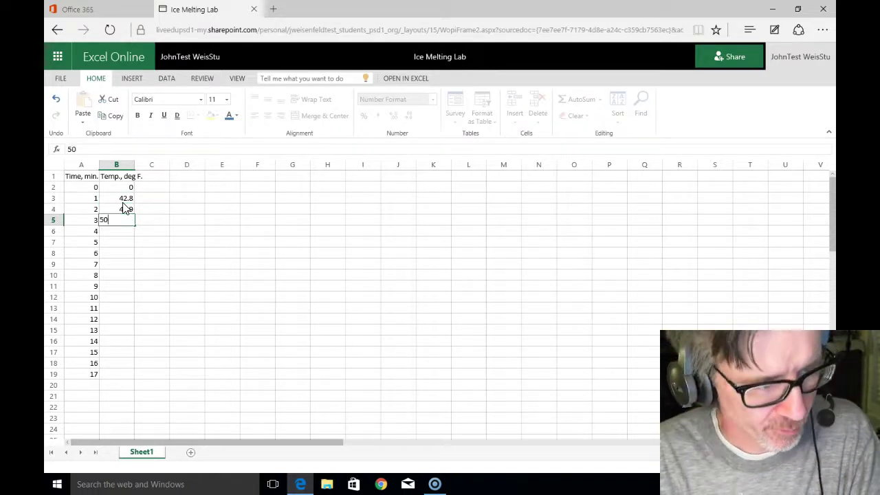
type(".3")
key("Return")
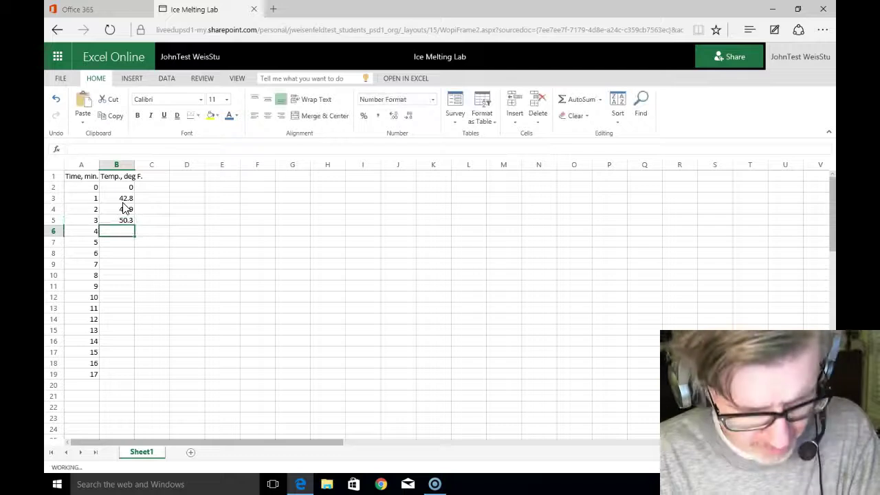
type("56.5")
key("Return")
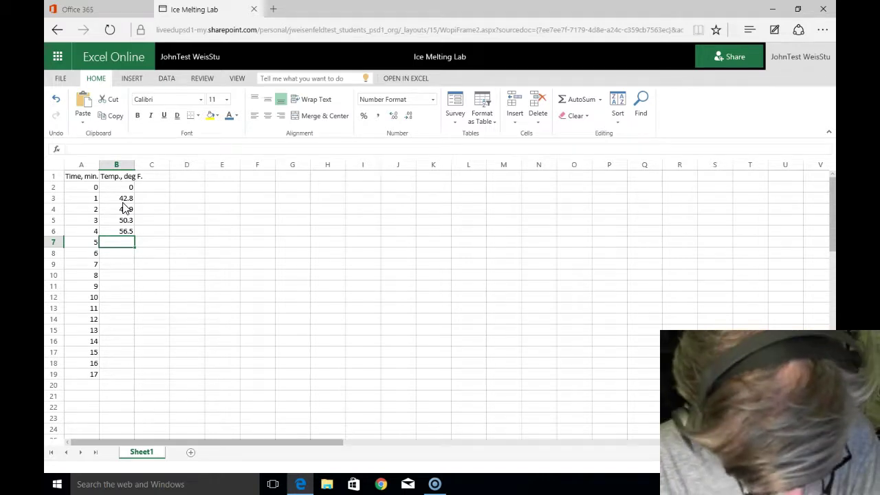
type("62.6")
key("Return")
type("69.9")
key("Return")
type("80.4")
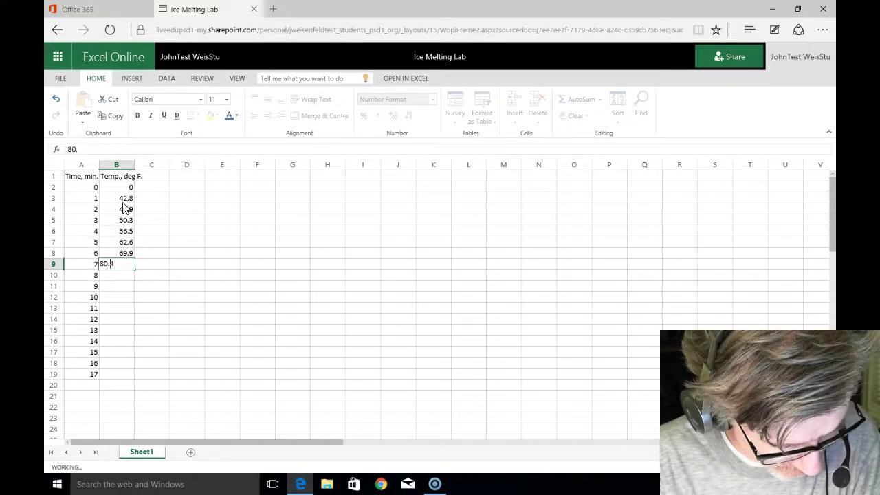
key("Return")
type("99.3")
key("Return")
Step: Continue the column with 106.7, 117.3, 127.1, 140.5, 170.5, 196.3, 205.7 and 211.5
type("106.7")
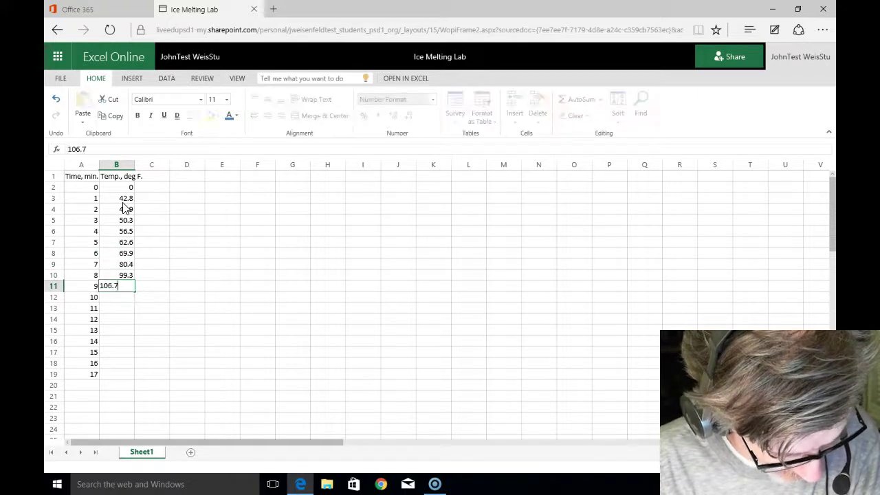
key("Return")
type("117.3")
key("Return")
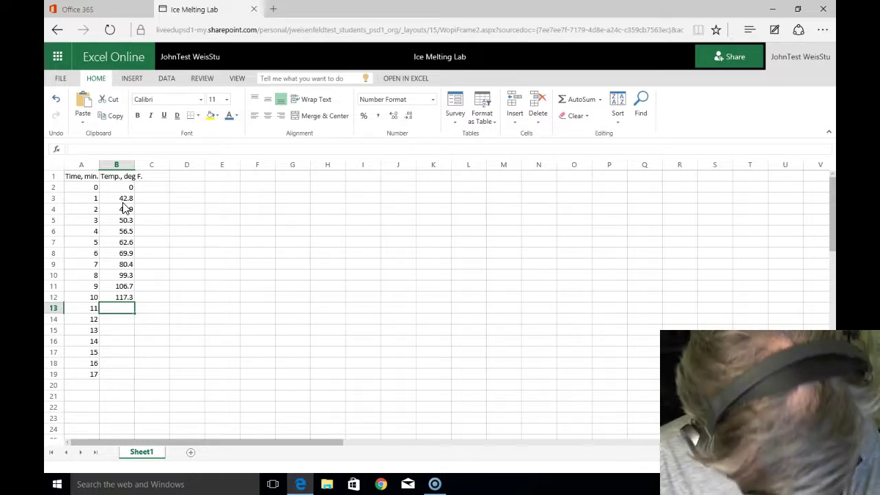
type("127.1")
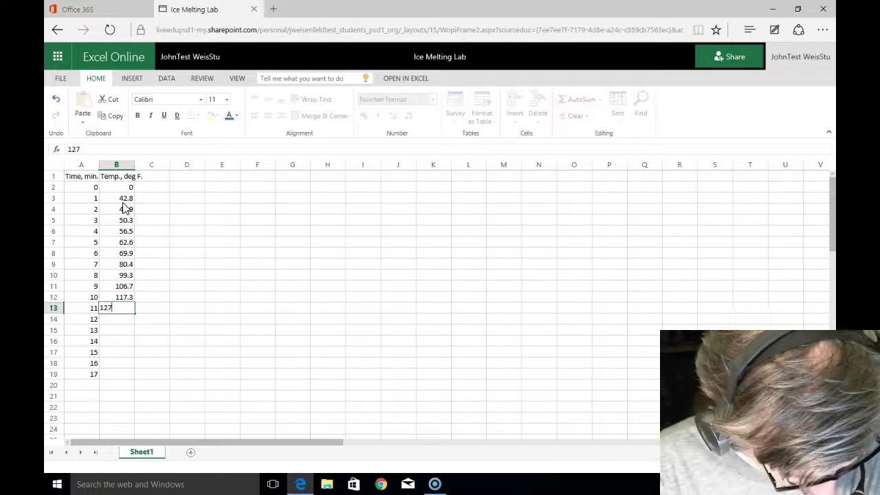
key("Return")
type("140.5")
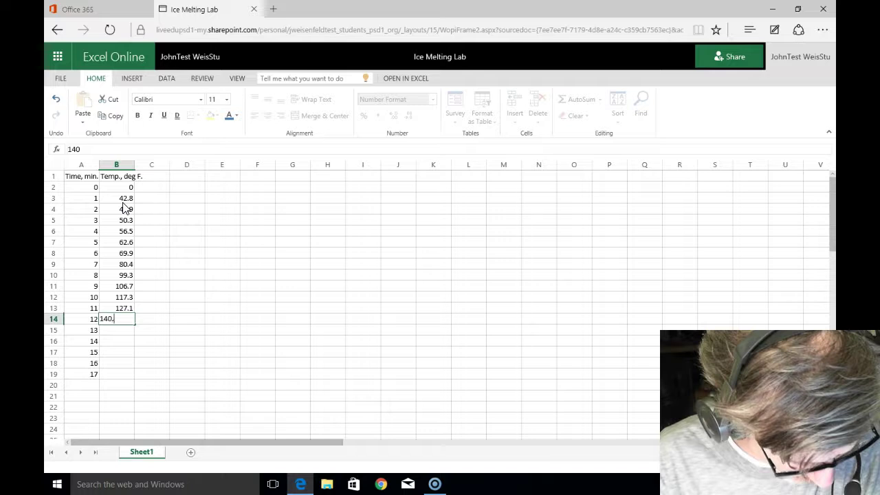
key("Return")
type("170.5")
key("Return")
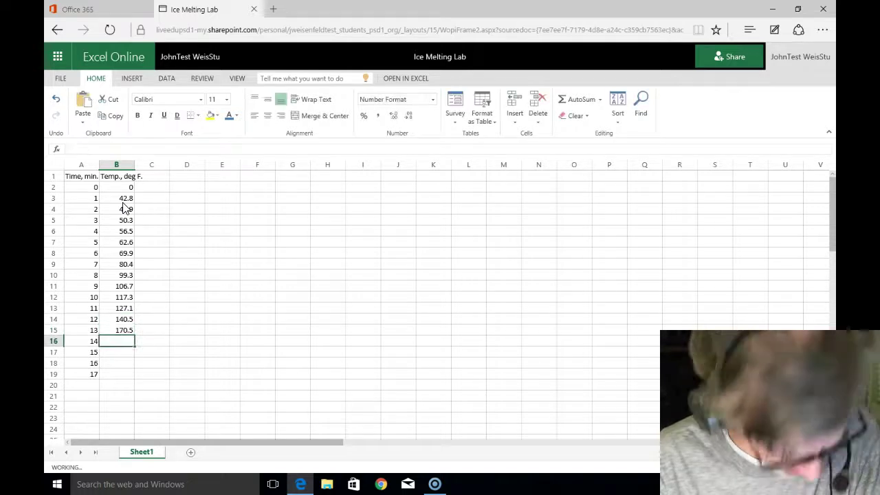
type("196.3")
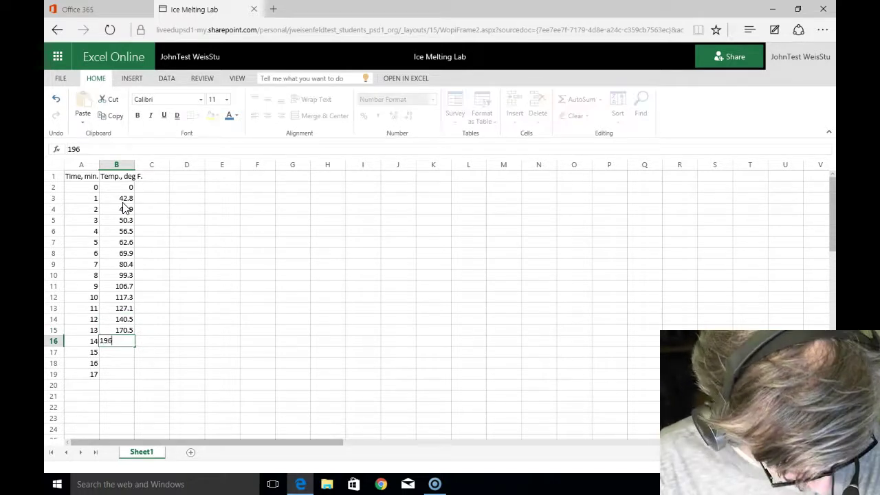
key("Return")
type("205.7")
key("Return")
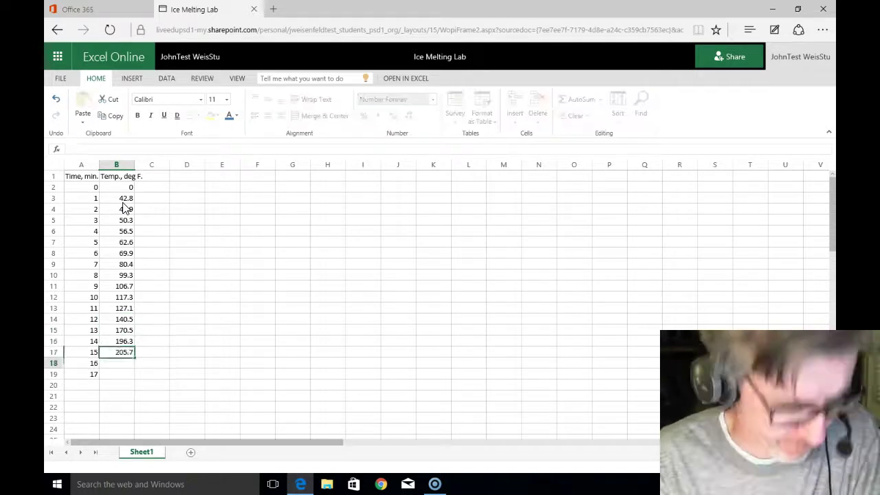
type("211.5")
key("Return")
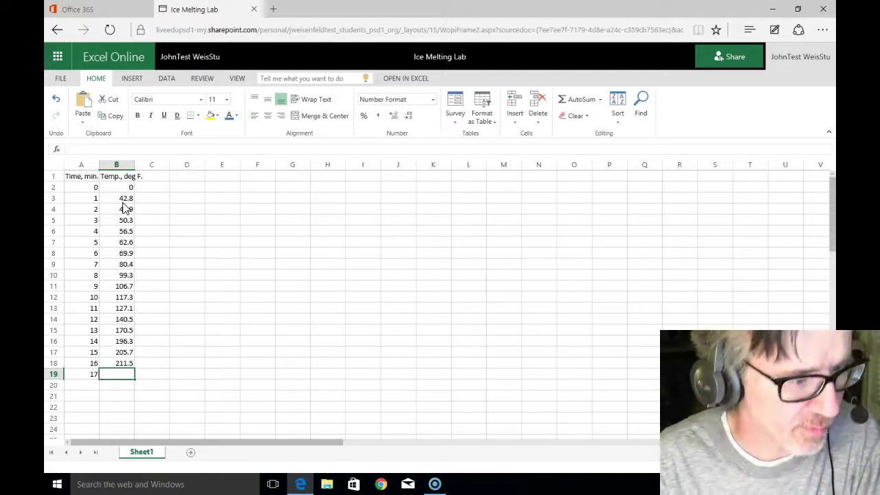
key("Up")
key("Up")
key("Up")
key("Up")
key("Up")
key("Up")
key("Up")
key("Up")
key("Up")
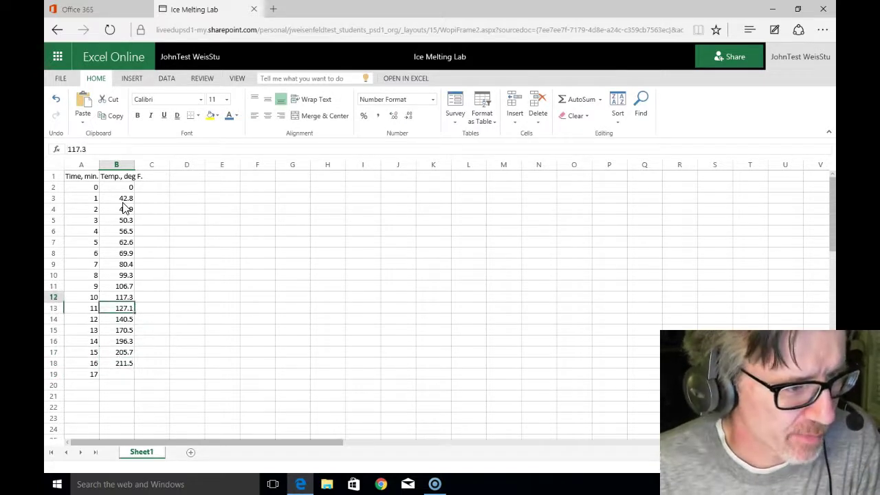
Step: Select the temperature readings in B3:B18, from 42.8 through 211.5
key("Up")
key("Up")
key("Up")
key("Up")
key("Up")
key("Up")
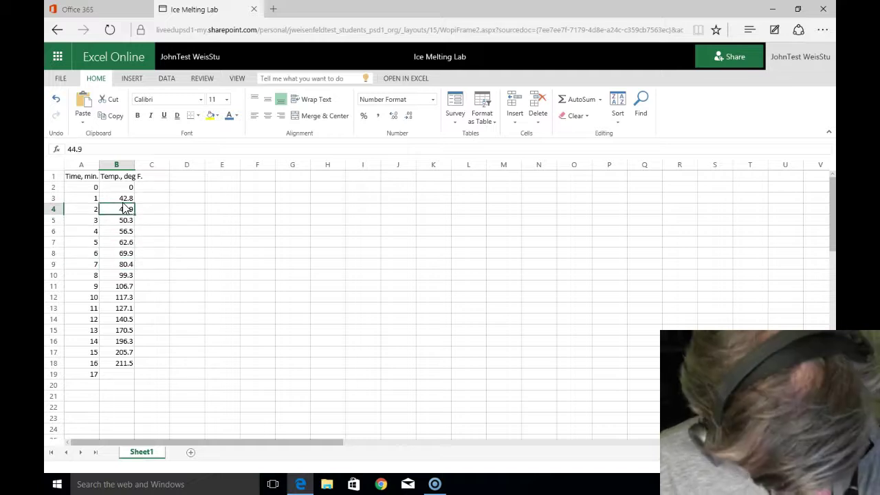
key("Down")
key("Down")
key("Down")
key("Down")
key("Down")
key("Down")
key("Down")
key("Down")
key("Down")
key("Down")
key("Down")
key("Down")
key("Down")
key("Down")
key("Down")
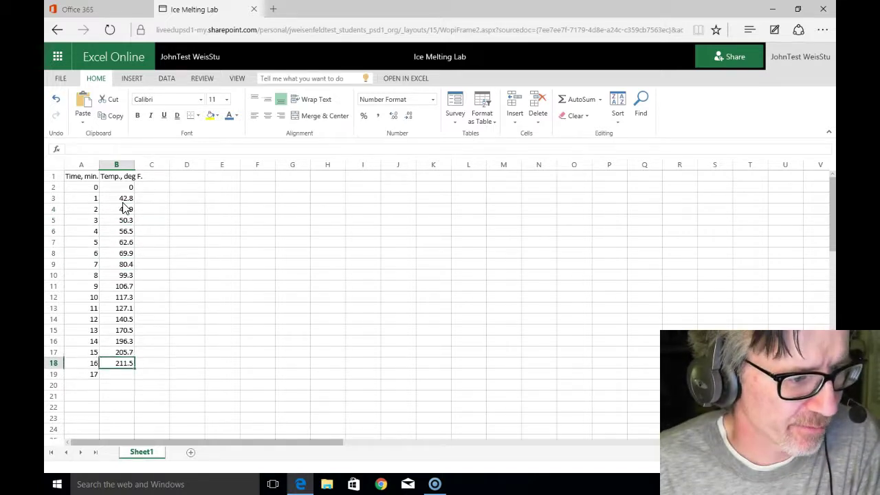
key("Up")
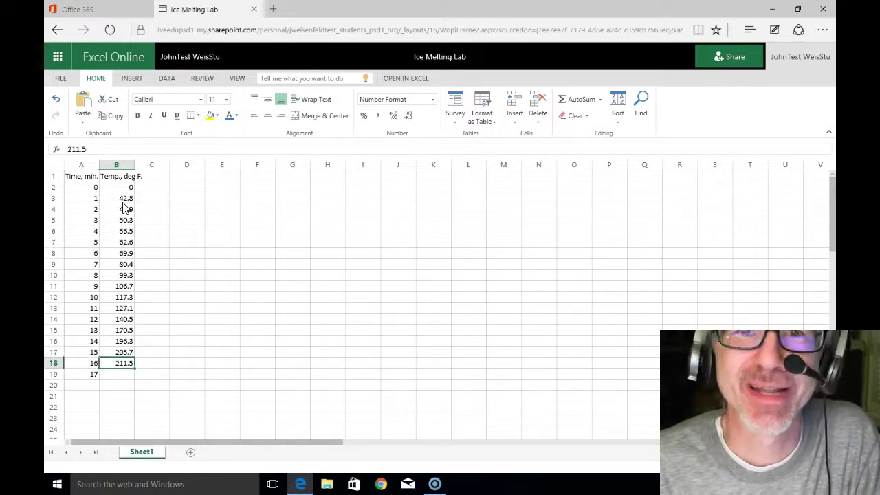
key("Up")
key("Up")
key("Up")
key("Up")
key("Up")
key("Up")
key("Up")
key("Up")
key("Up")
key("Up")
key("Up")
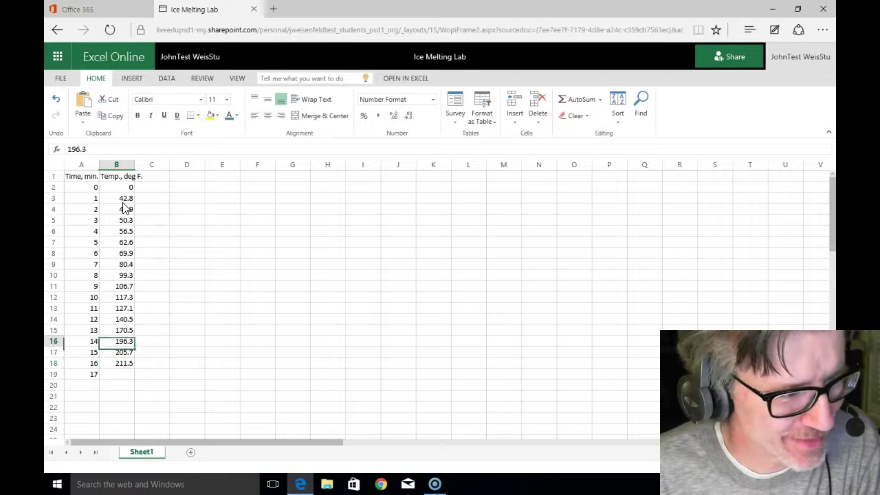
key("Up")
key("Up")
key("Up")
key("Up")
key("Up")
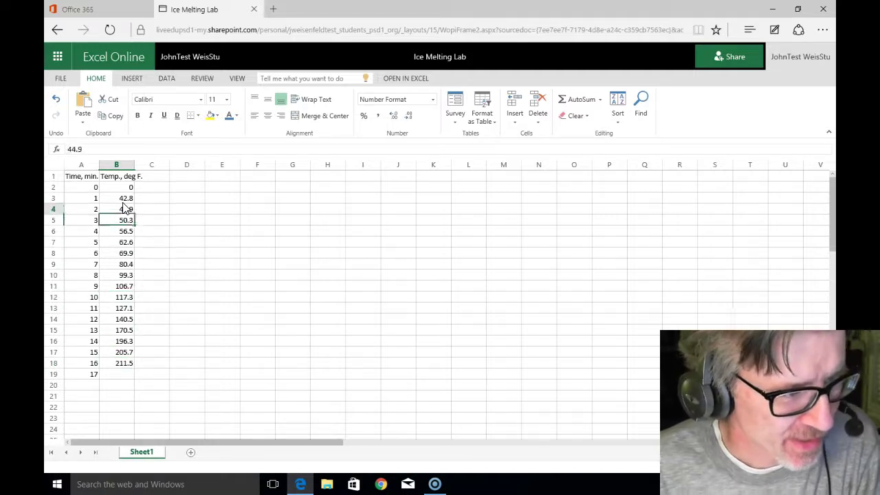
left_click(122, 200)
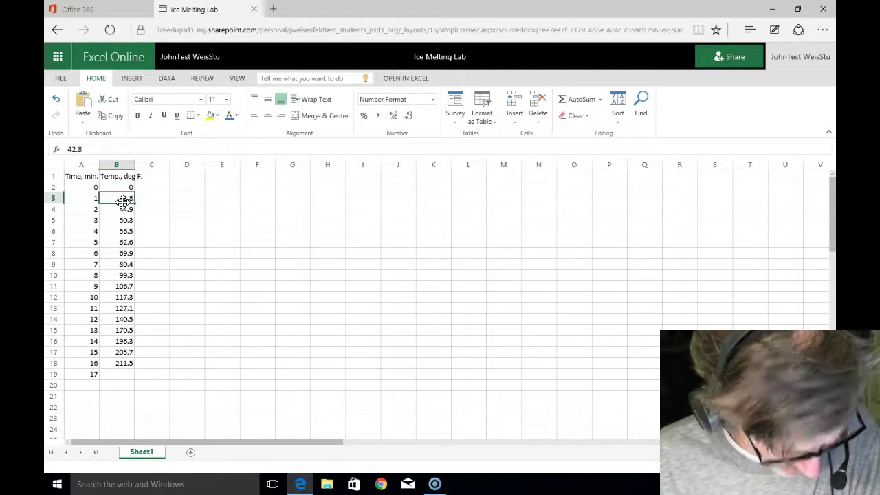
key("shift+Down")
key("shift+Down")
key("shift+Down")
key("shift+Down")
key("shift+Down")
key("shift+Down")
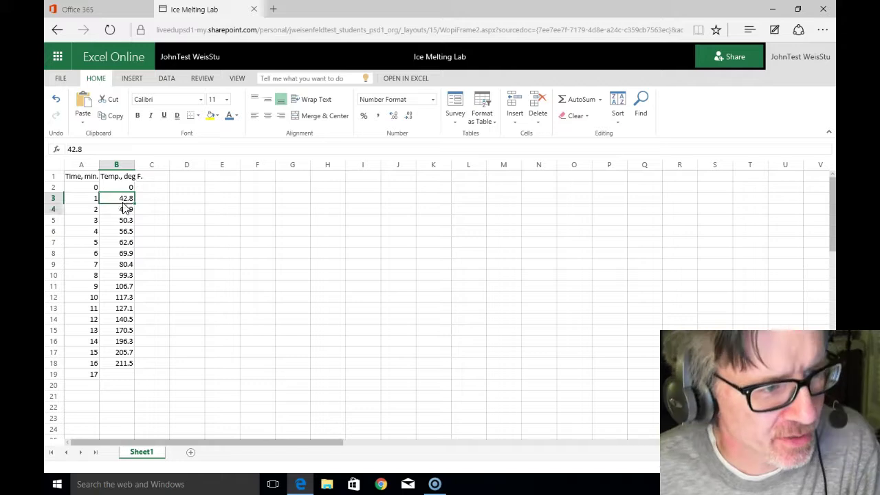
key("shift+Down")
key("shift+Down")
key("shift+Down")
key("shift+Down")
key("shift+Down")
key("shift+Down")
key("shift+Down")
key("shift+Down")
key("shift+Down")
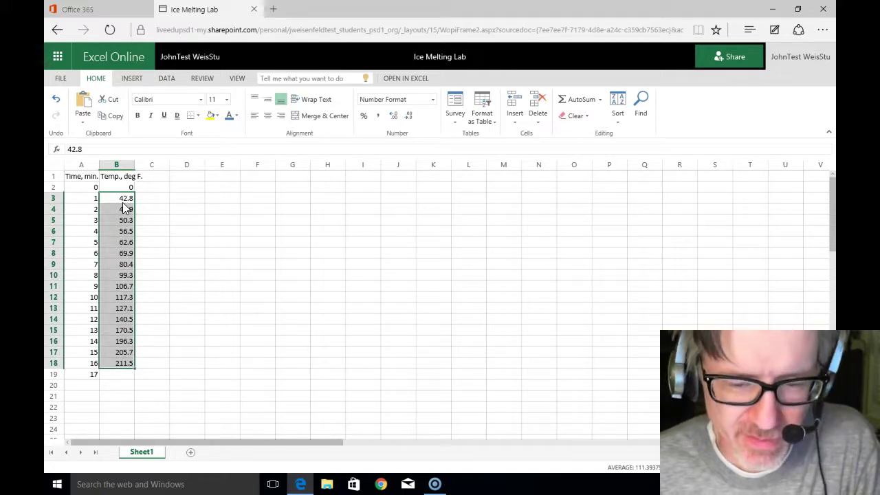
left_click(121, 200)
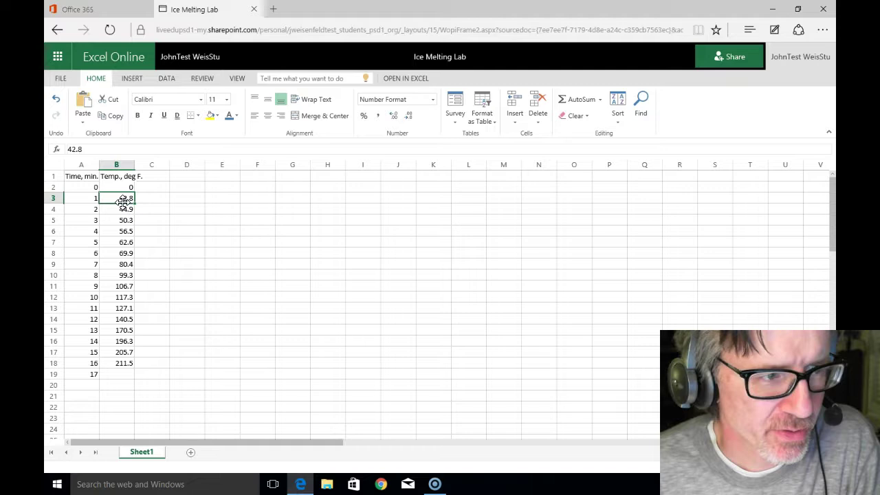
key("shift+Down")
key("shift+Down")
key("shift+Down")
key("shift+Down")
key("shift+Down")
key("shift+Down")
key("shift+Down")
key("shift+Down")
key("shift+Down")
key("shift+Down")
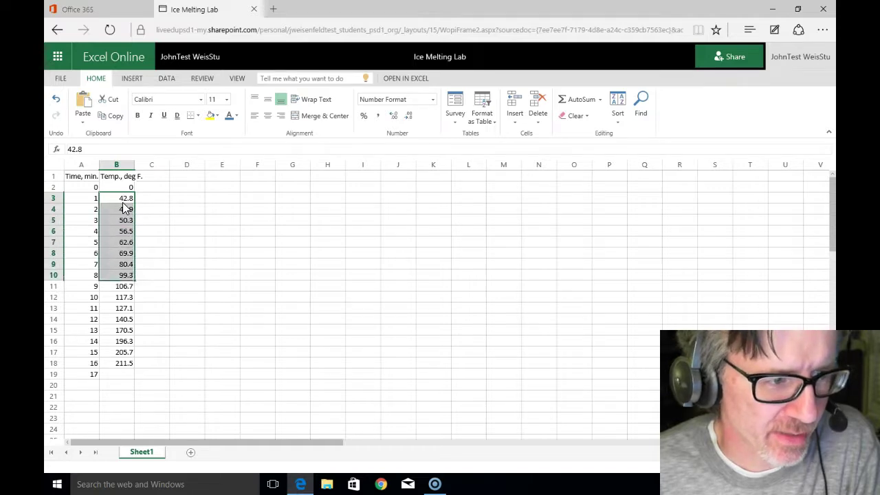
key("shift+Down")
key("shift+Down")
key("shift+Down")
key("shift+Down")
key("shift+Down")
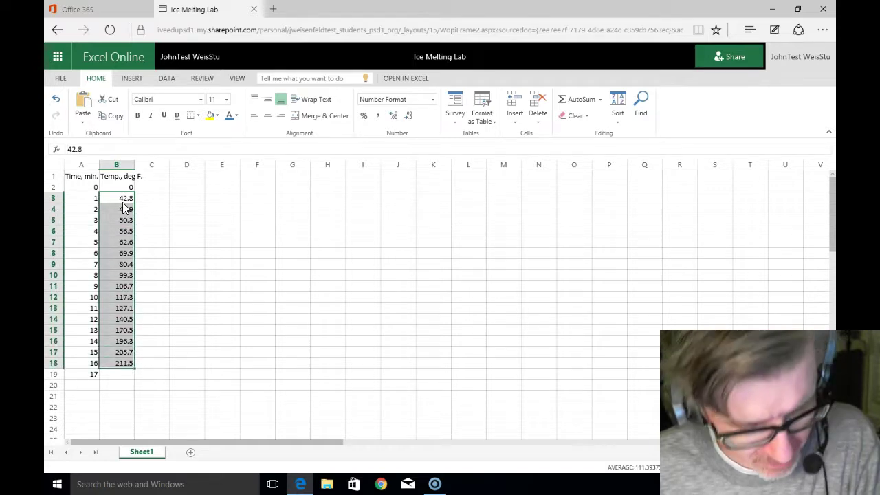
Step: Cut the readings and paste them one row lower into B4:B19
key("ctrl+x")
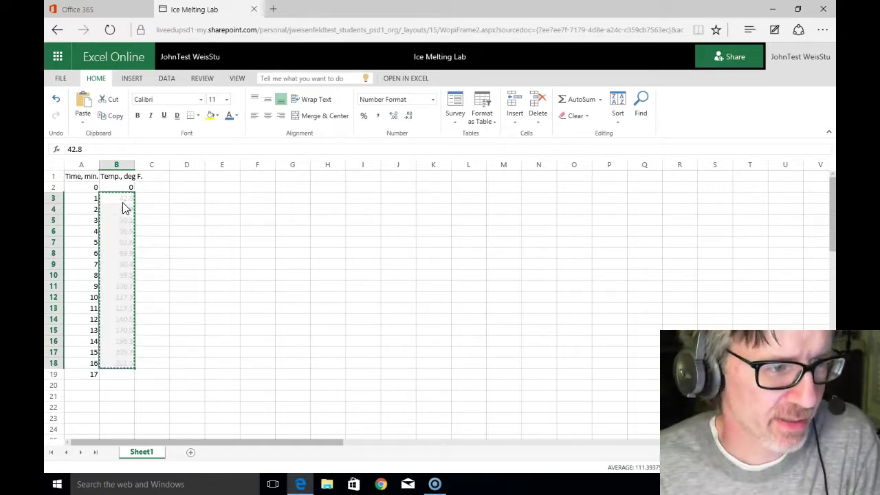
left_click(125, 208)
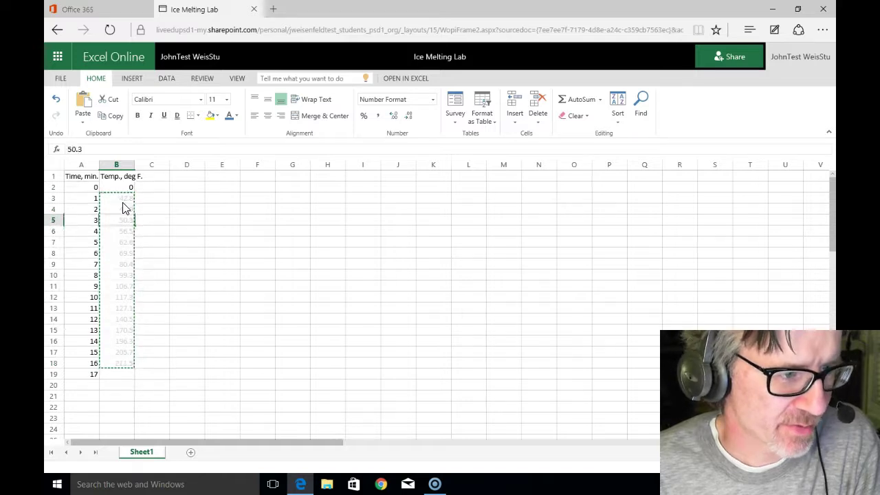
key("Down")
key("Up")
key("Down")
key("Up")
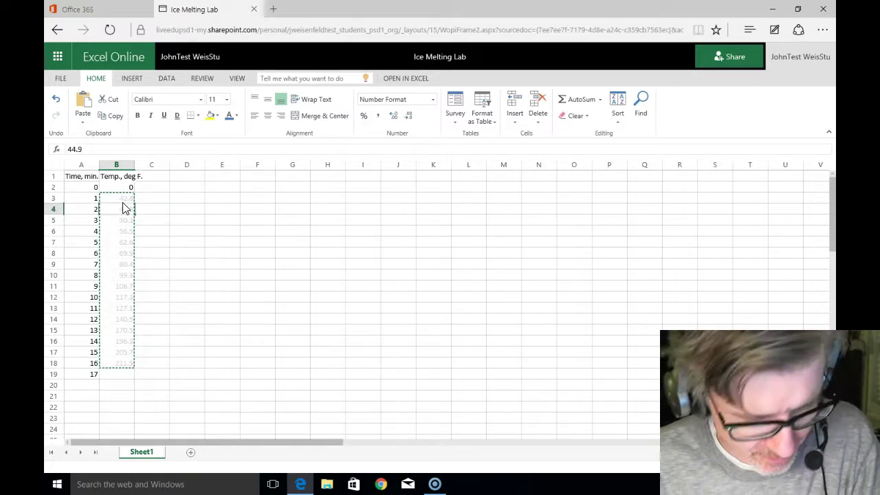
key("ctrl+v")
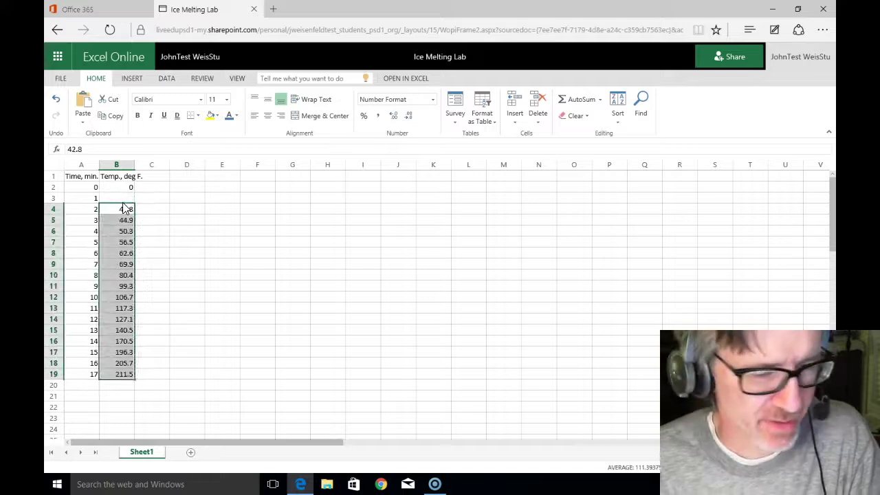
left_click(123, 198)
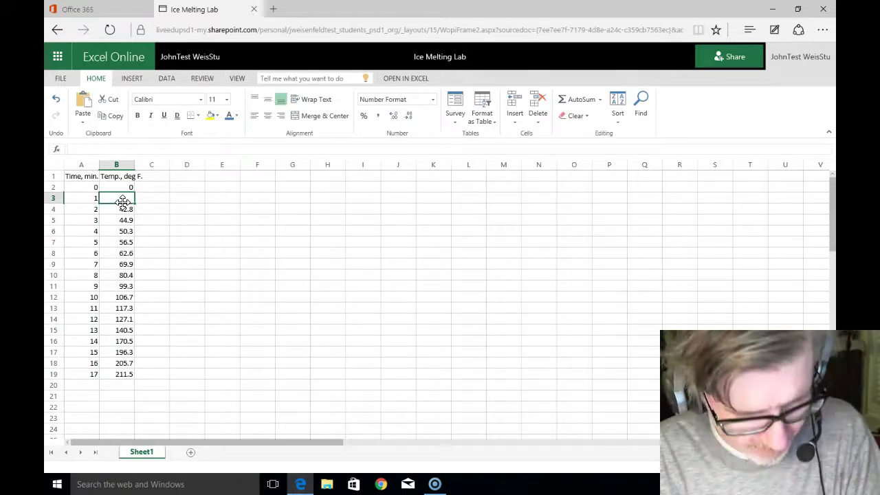
Step: Enter 40.6 in cell B3 as the minute 1 temperature
type("40.6")
key("Return")
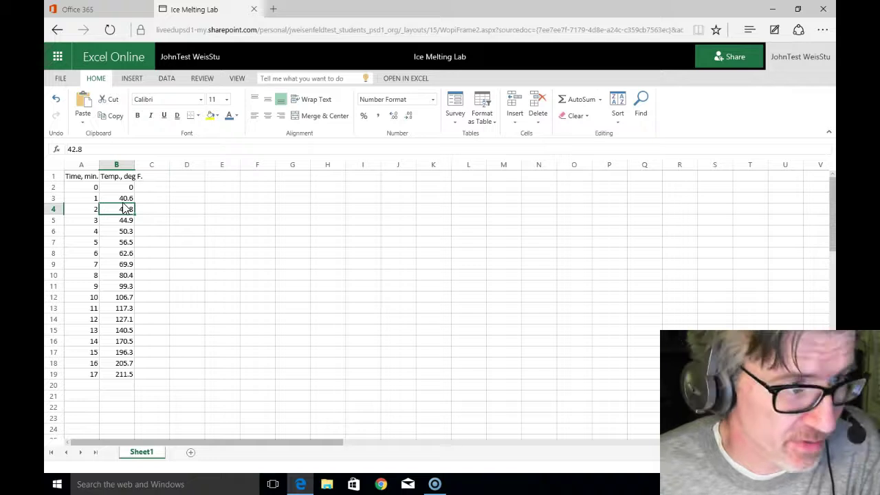
key("Down")
left_click(122, 199)
key("Up")
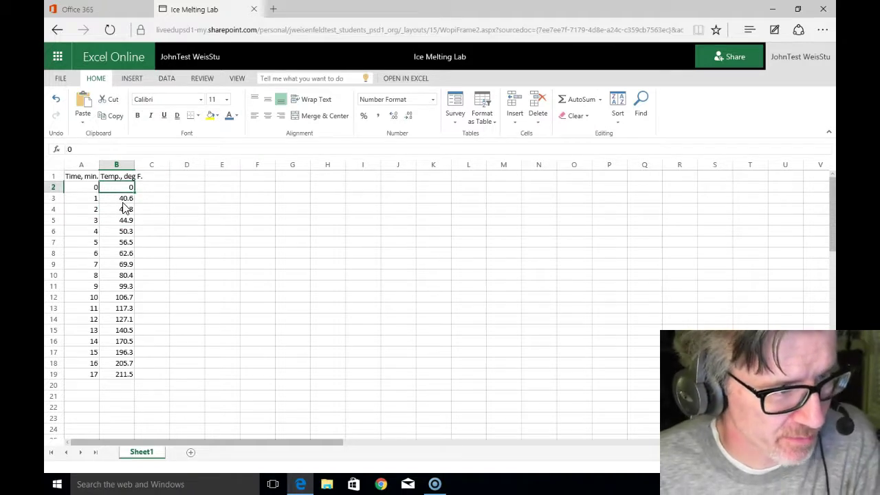
left_click(123, 199)
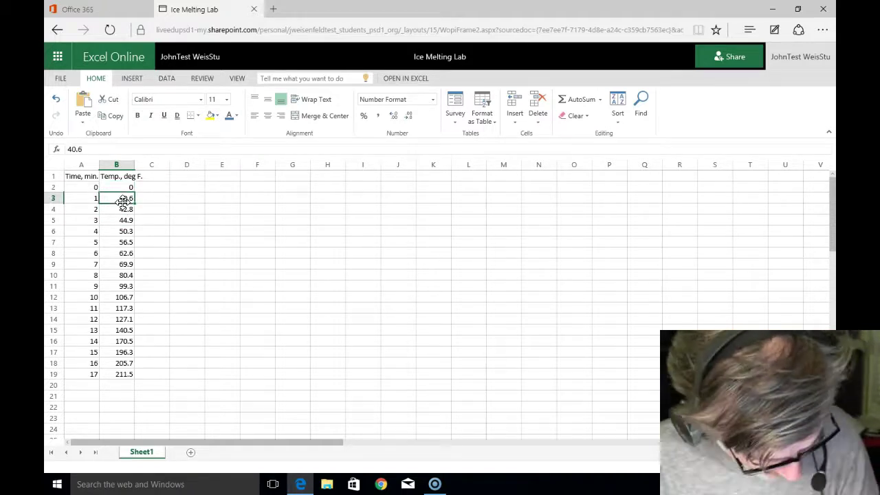
Step: Step down column B to verify the readings through the last value, 211.5
key("Down")
key("Down")
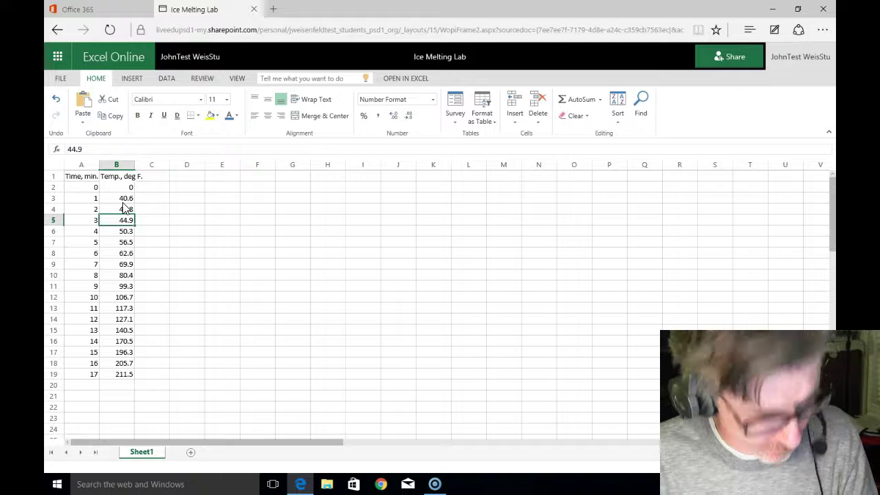
key("Down")
key("Down")
key("Down")
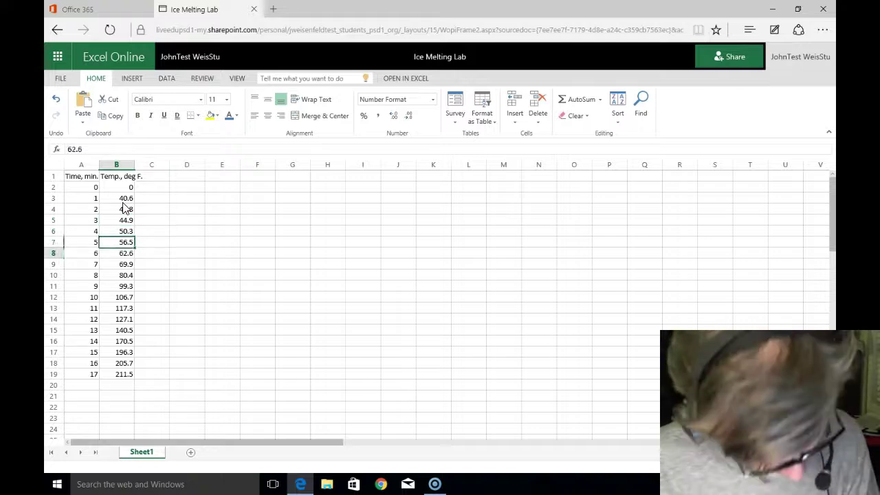
key("Down")
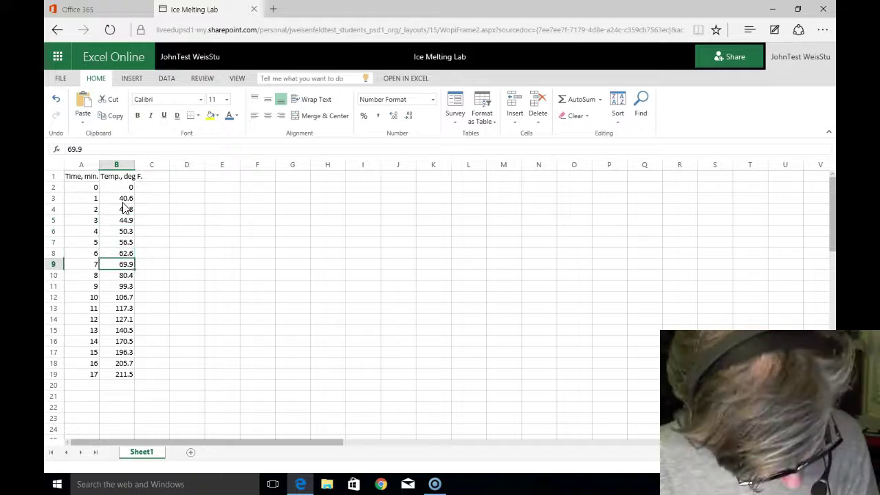
key("Down")
key("Down")
key("Down")
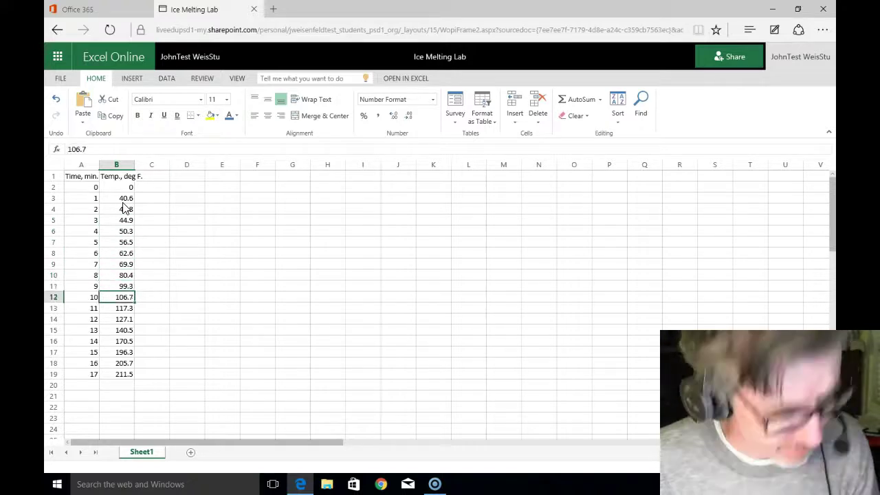
key("Down")
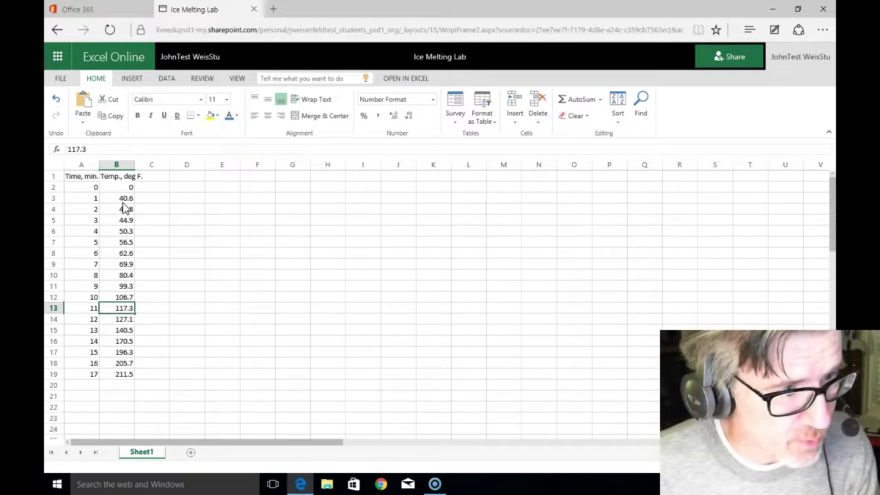
key("Down")
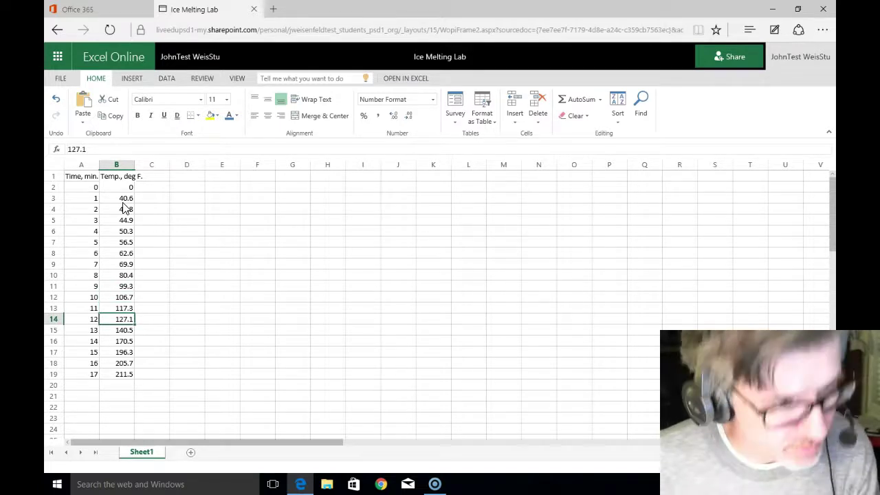
key("Down")
key("Up")
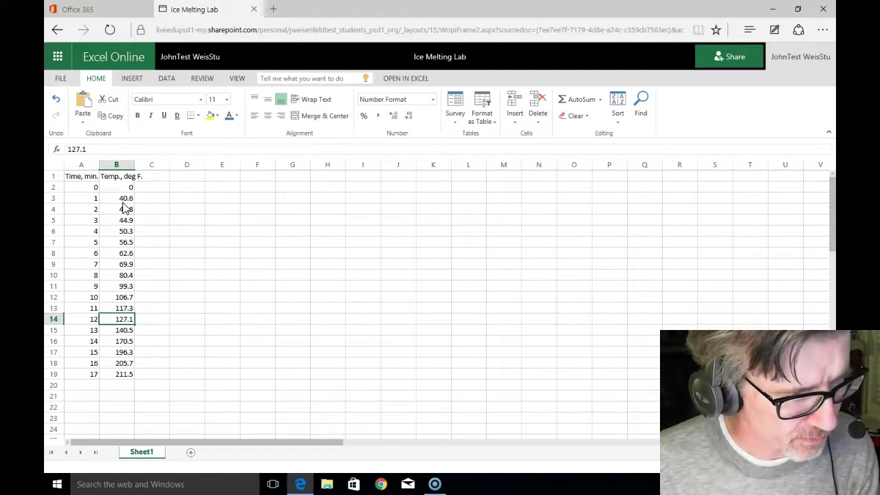
key("Down")
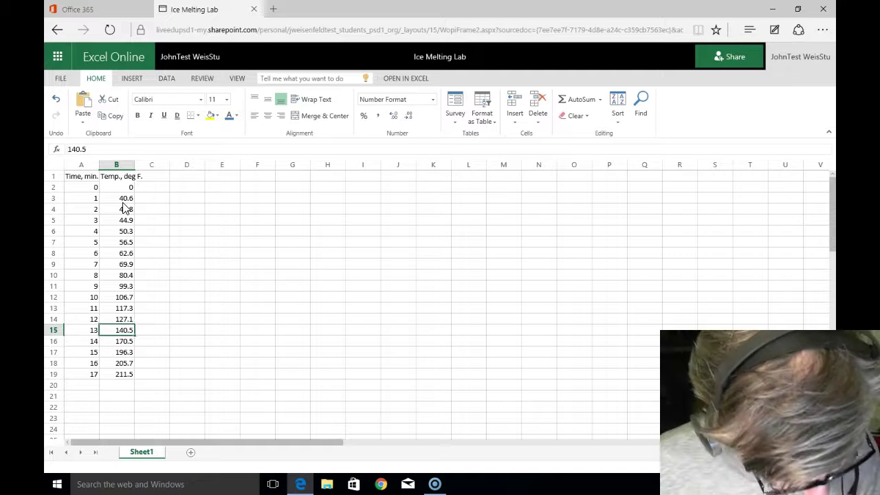
key("Down")
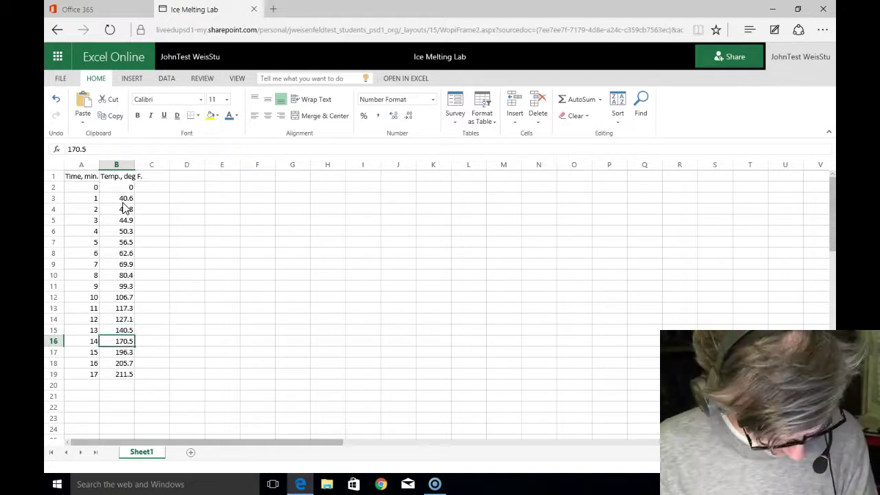
key("Down")
key("Down")
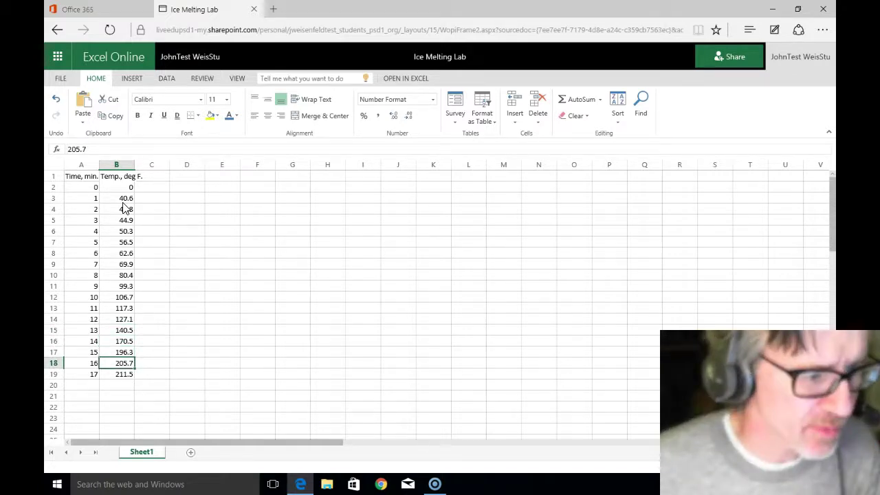
key("Down")
key("Down")
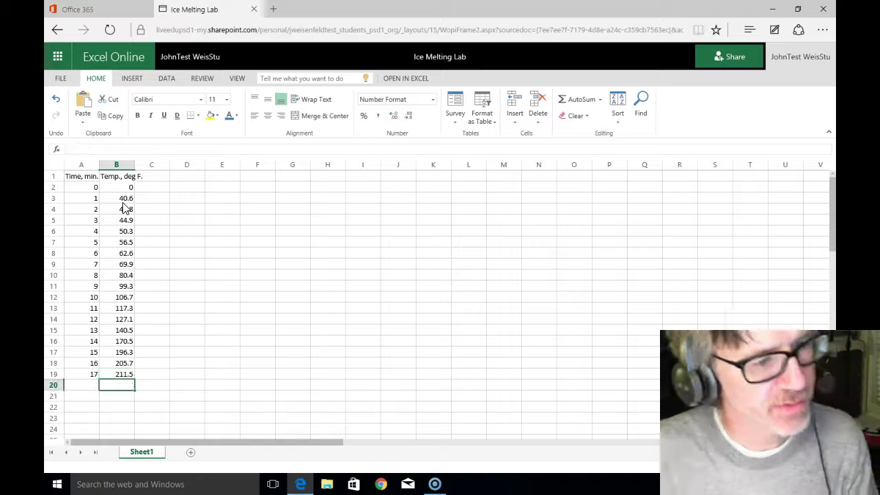
key("Up")
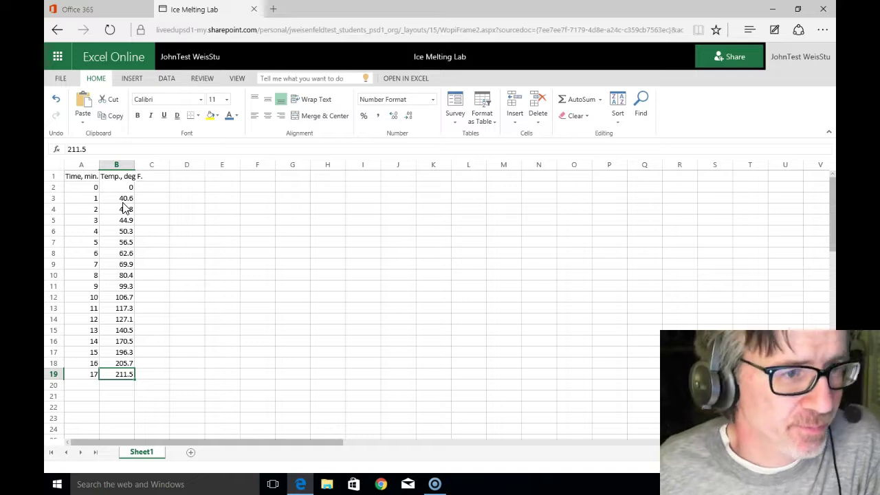
Step: Select A1:B19, covering both data columns and their headers
left_click(88, 177)
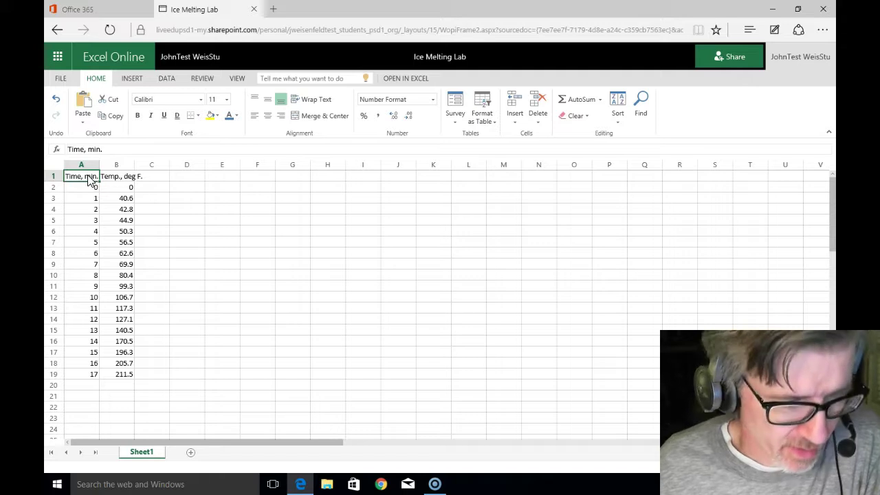
left_click_drag(88, 177, 122, 378)
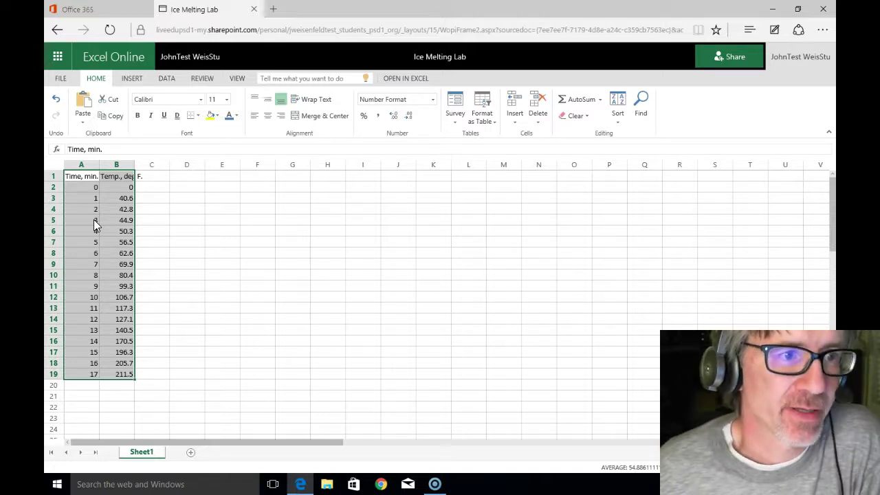
Step: Insert a Scatter with Smooth Lines and Markers chart of the selected data
left_click(133, 80)
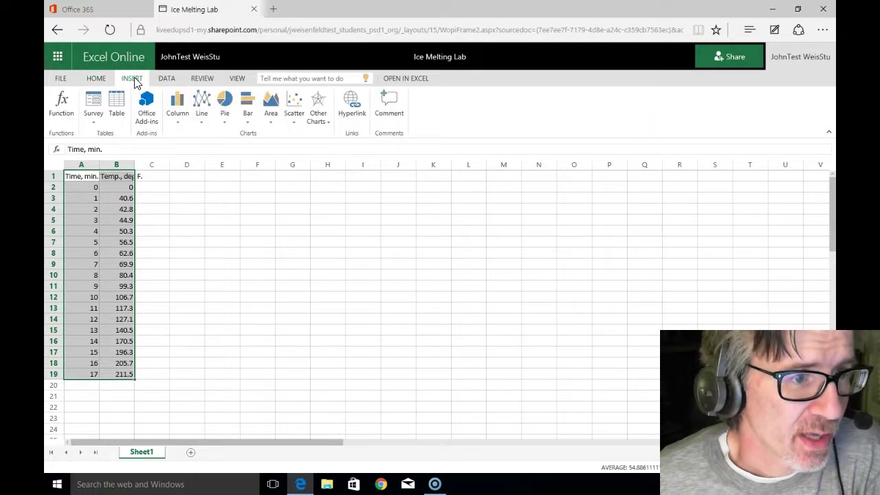
left_click(294, 123)
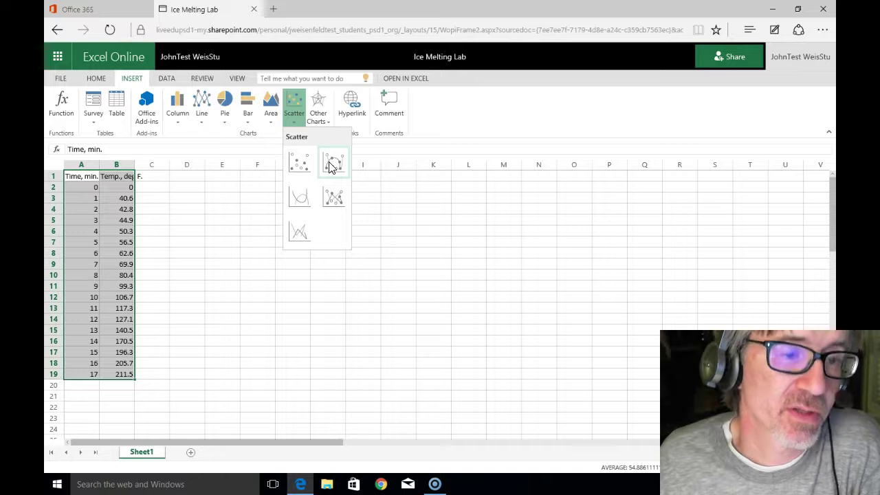
left_click(331, 165)
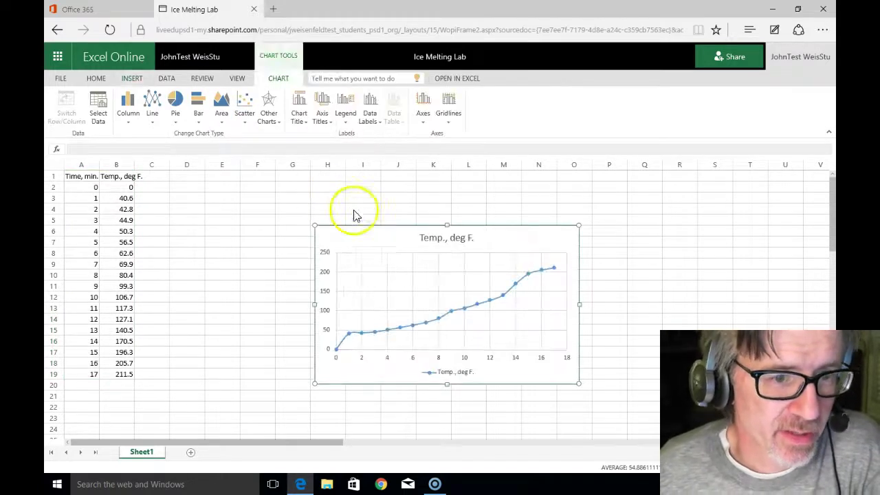
Step: Move the scatter chart beside the data and enlarge it to span columns E–L, rows 1–23
left_click_drag(365, 235, 282, 191)
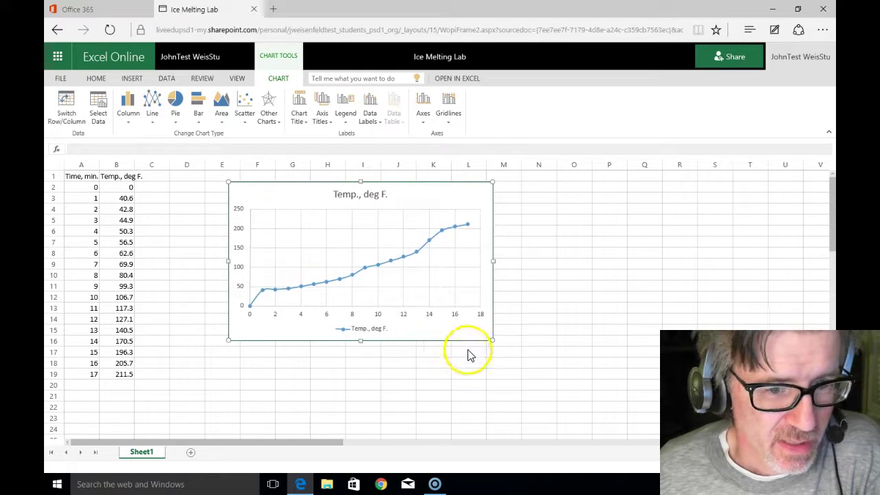
left_click_drag(490, 339, 490, 422)
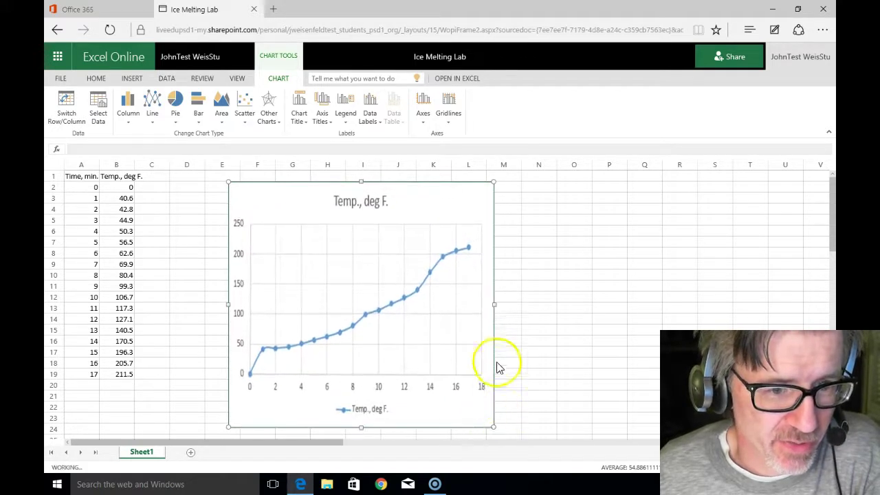
left_click_drag(494, 183, 492, 174)
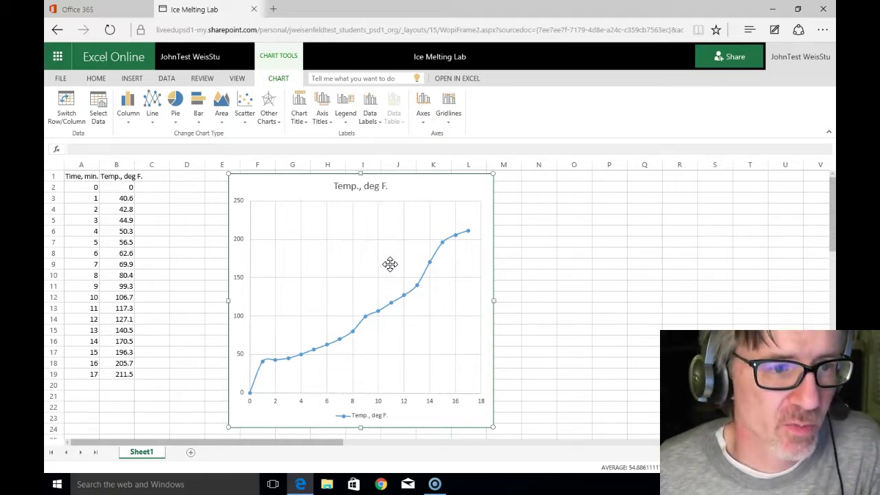
left_click(364, 220)
Step: Add a centred overlay title to the chart
left_click(350, 196)
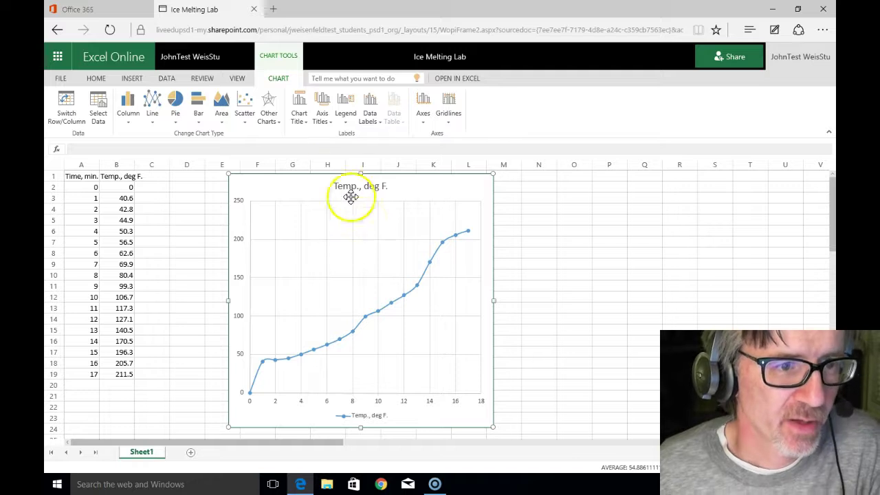
left_click(307, 123)
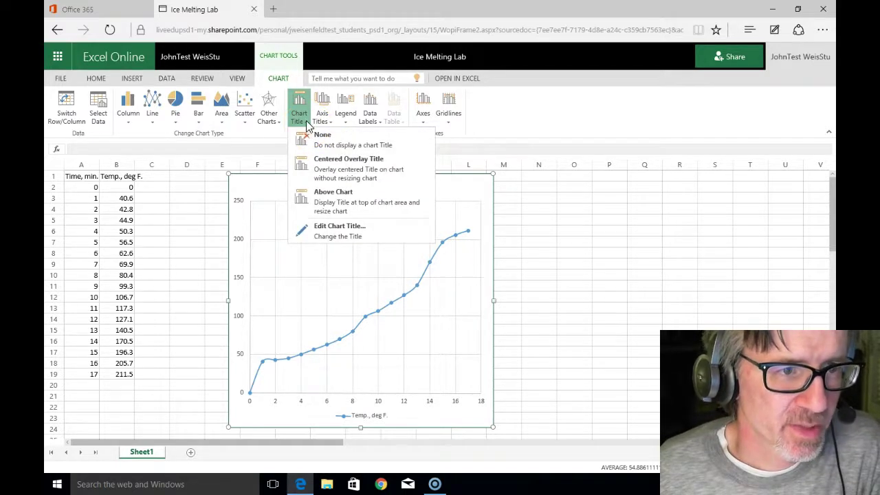
left_click(321, 167)
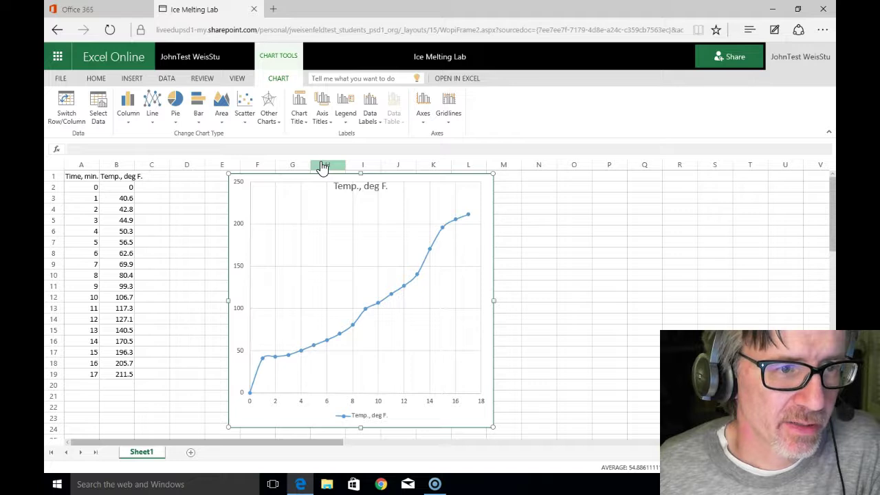
Step: Change the chart title text to 'Temperature (deg F.) versus Time (min.)'
left_click(306, 118)
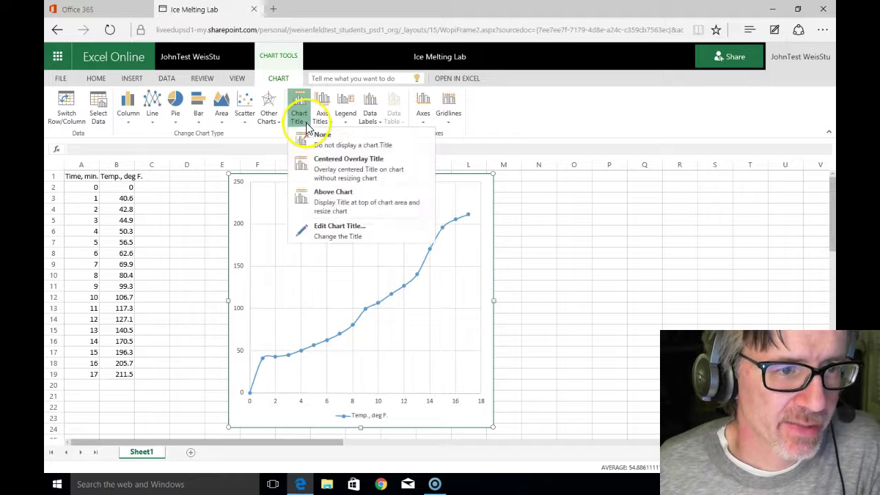
left_click(336, 226)
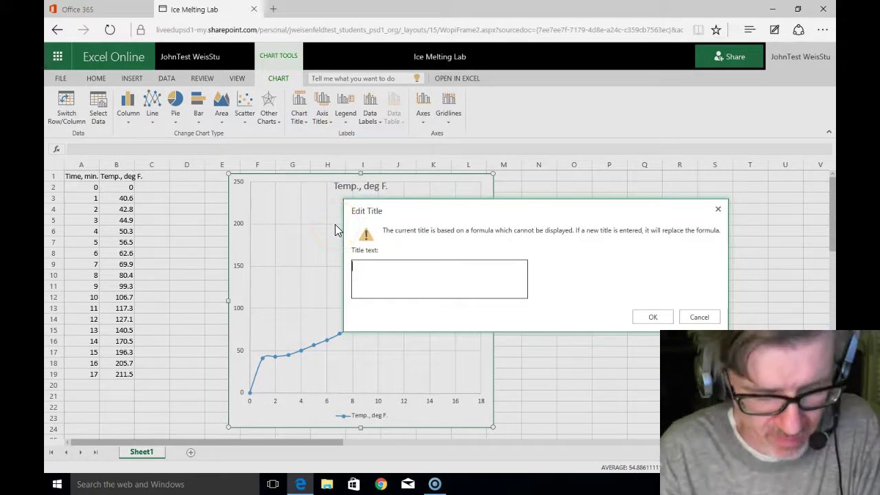
type("Temperature versus Time")
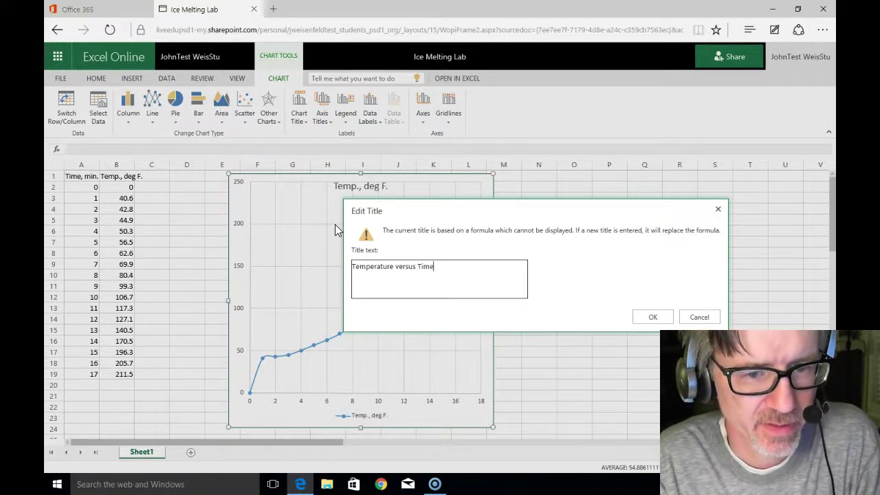
key("Left")
key("Left")
key("Left")
key("Left")
key("Left")
key("Left")
key("Left")
key("Left")
key("Left")
key("Left")
key("Left")
type("(deg F")
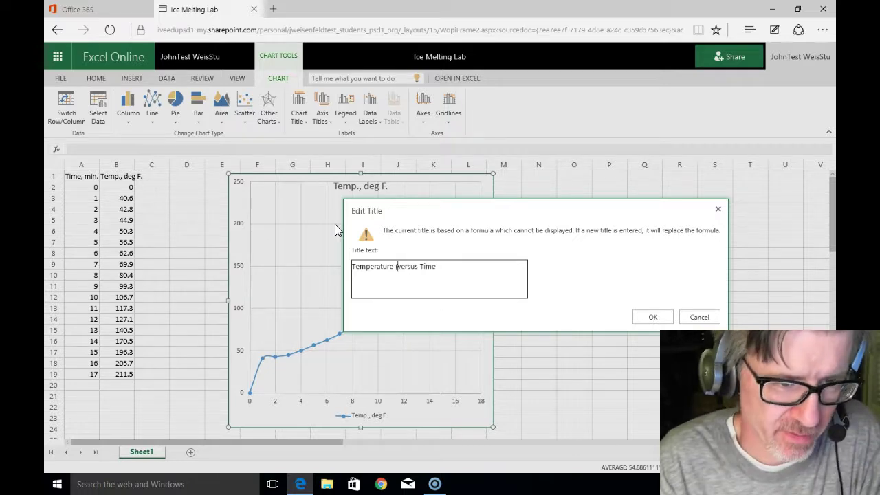
type(".)")
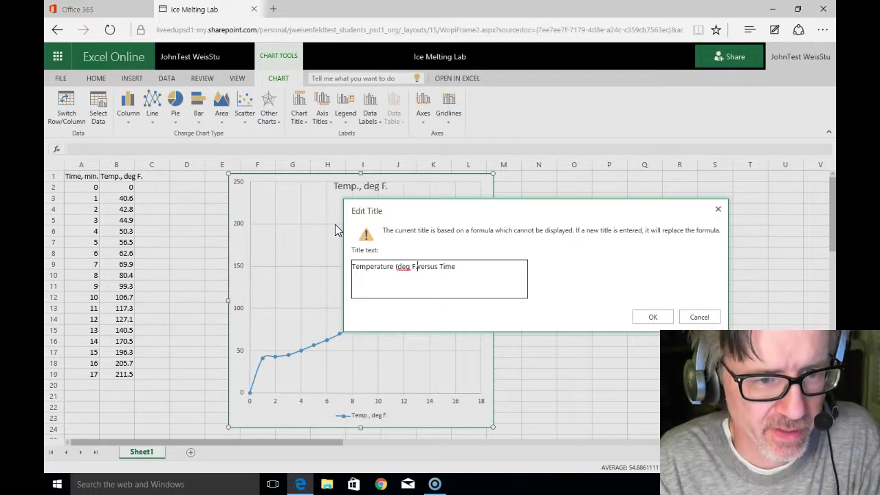
key("End")
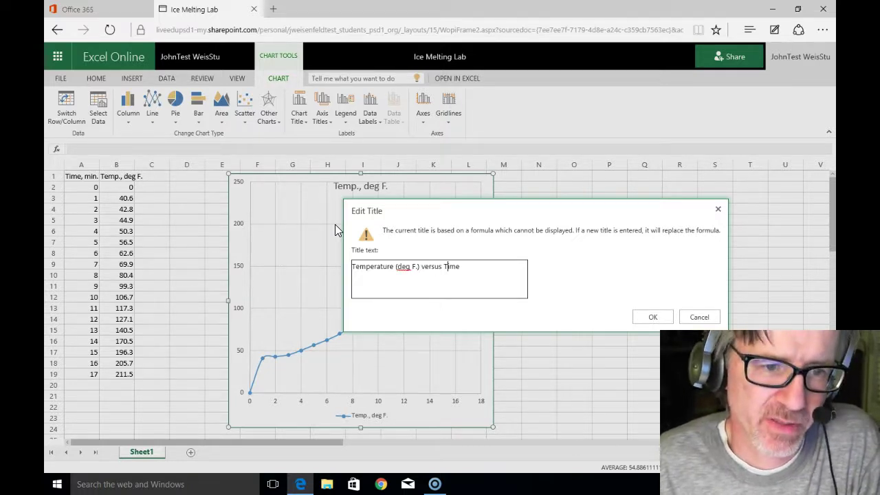
type("(min.")
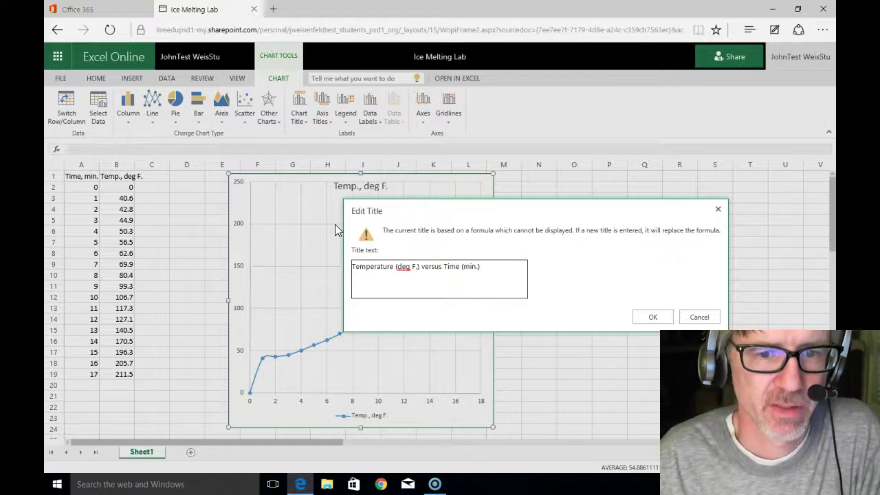
left_click(657, 318)
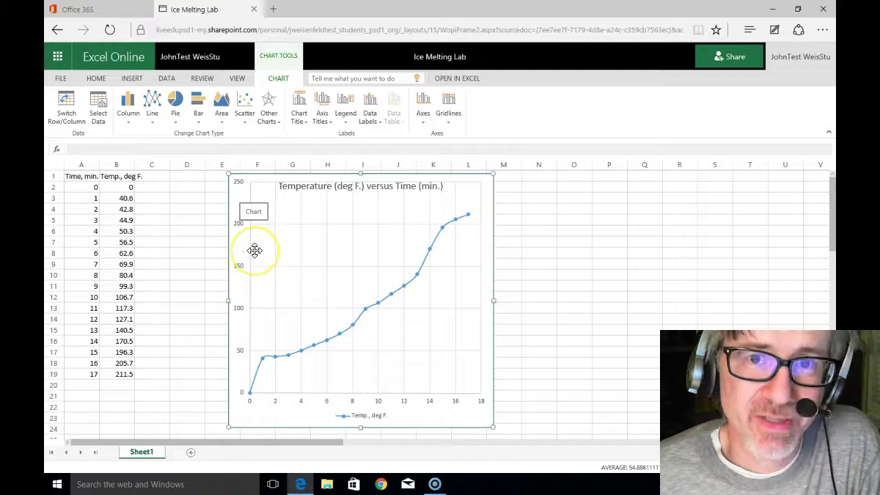
Step: Title the horizontal axis 'time, min.' below the axis
left_click(326, 127)
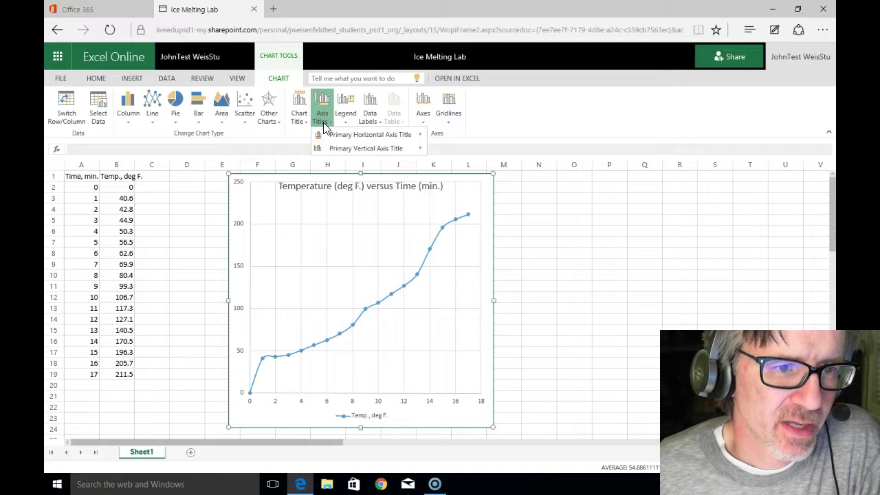
mouse_move(330, 138)
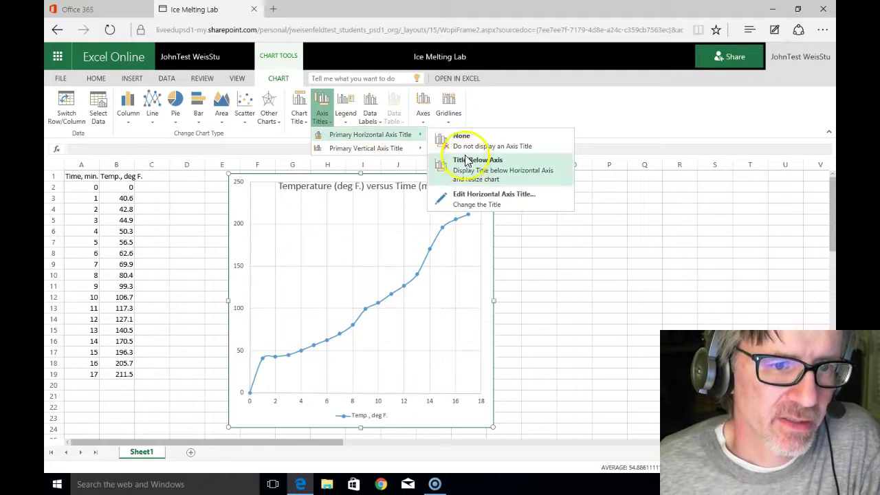
mouse_move(415, 148)
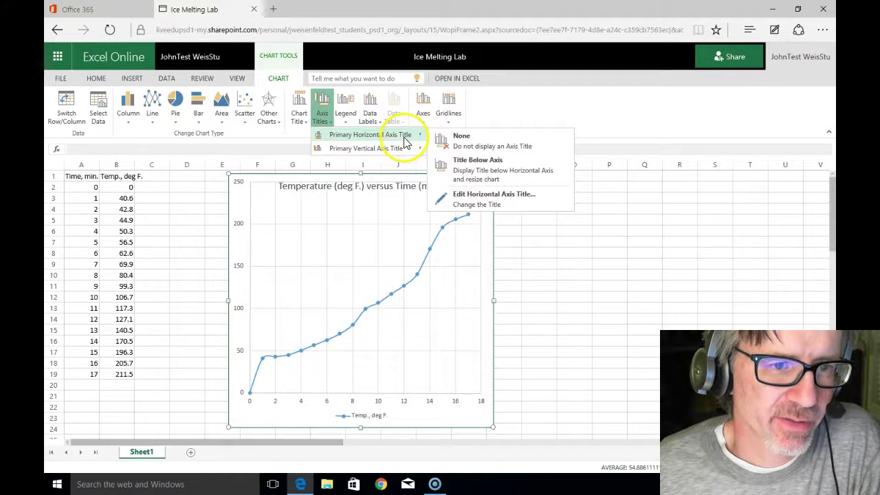
left_click(458, 167)
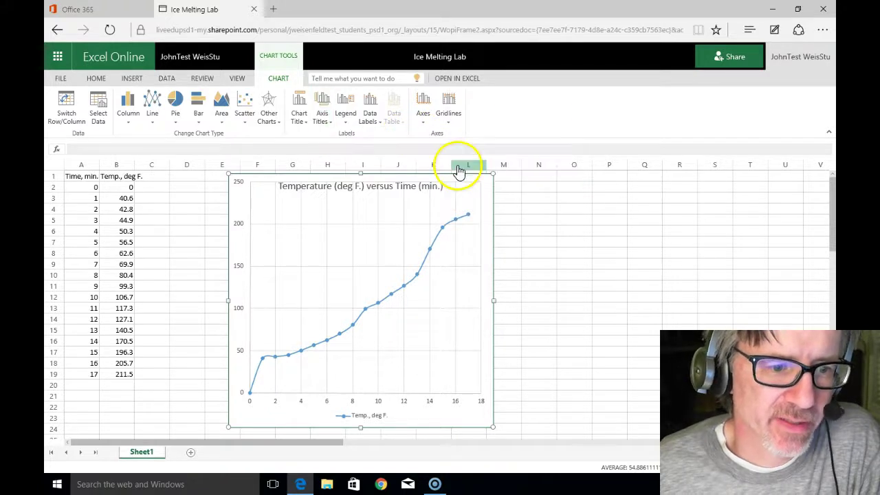
type("time, min.")
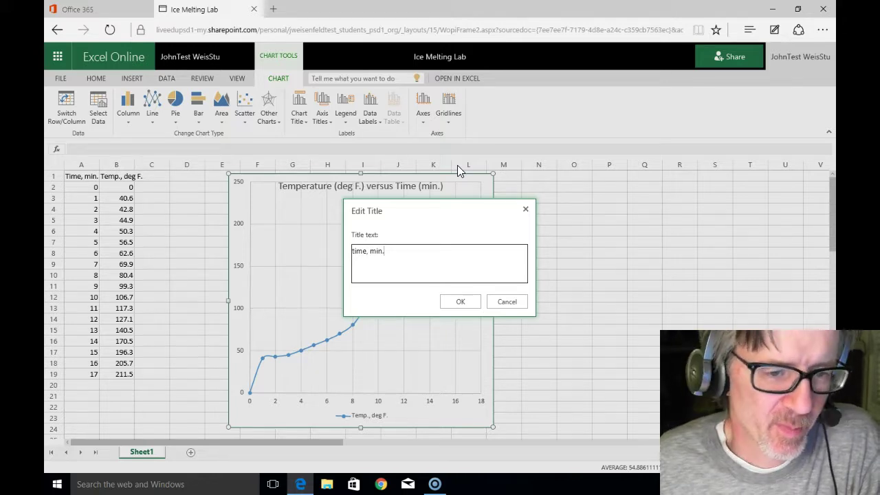
left_click(458, 302)
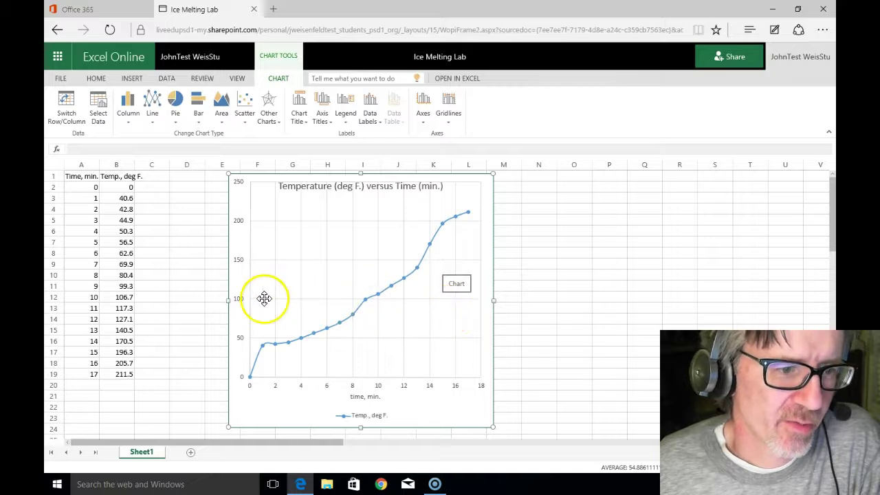
Step: Add a rotated vertical axis title reading 'temperature, deg F.'
left_click(323, 122)
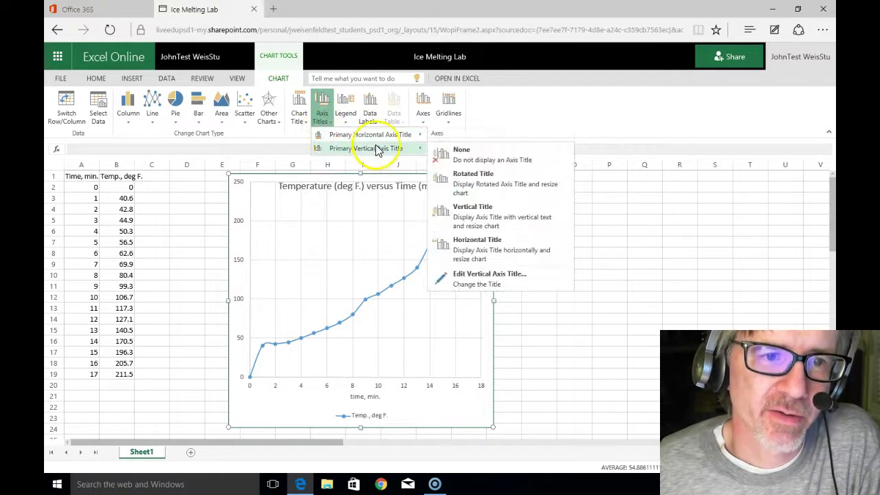
left_click(449, 176)
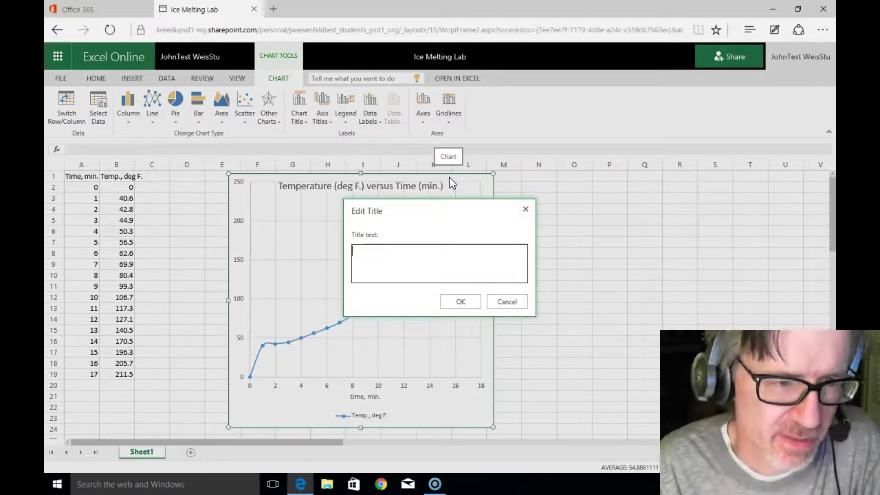
type("t")
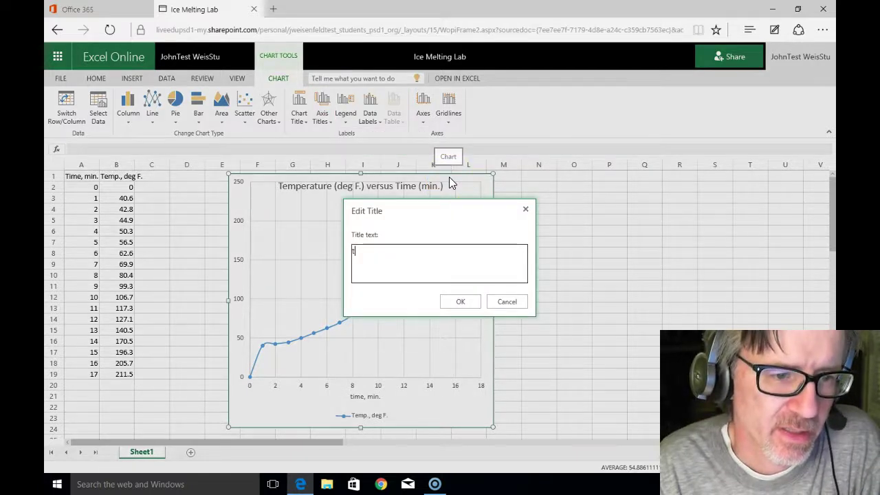
type("emperature, deg F.")
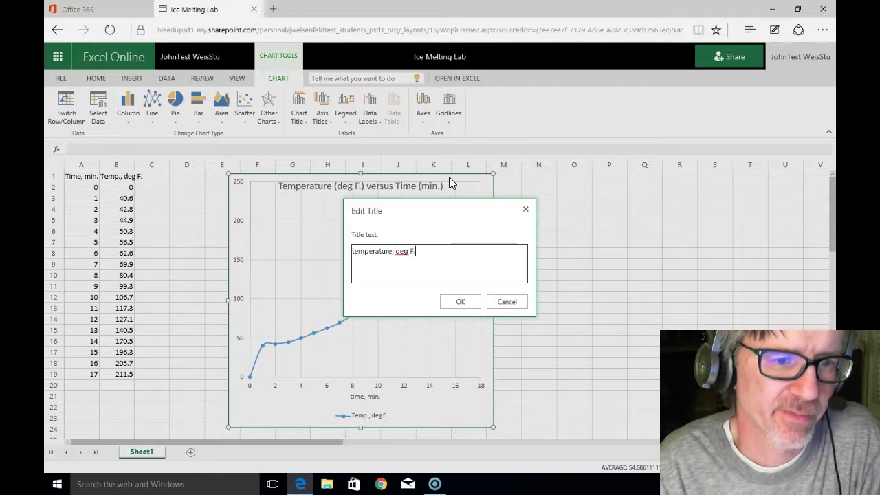
left_click(457, 304)
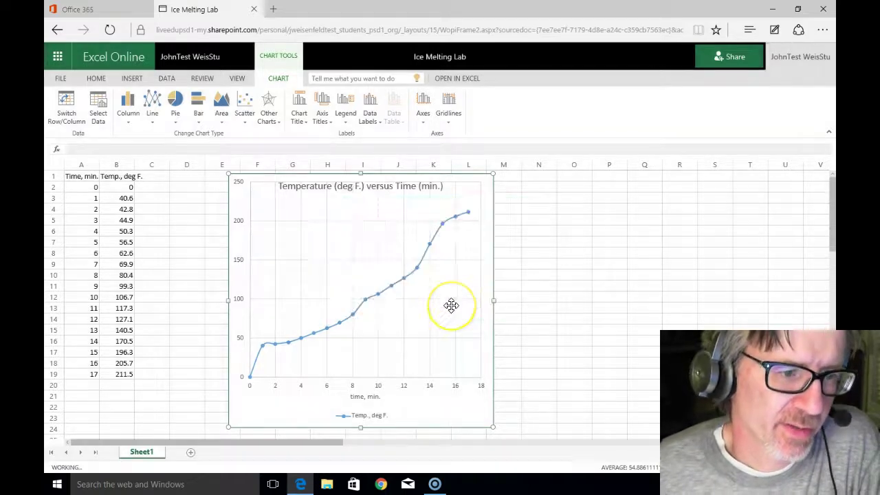
left_click(439, 329)
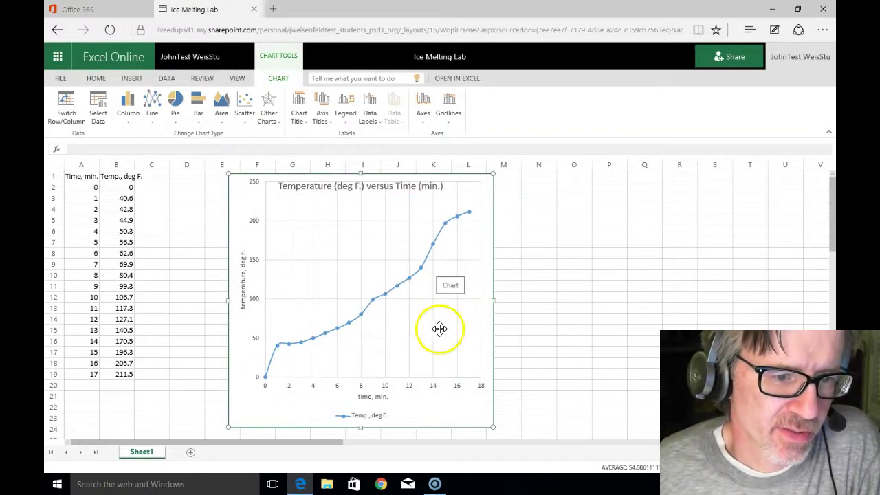
Step: Set the chart legend to None
left_click(378, 414)
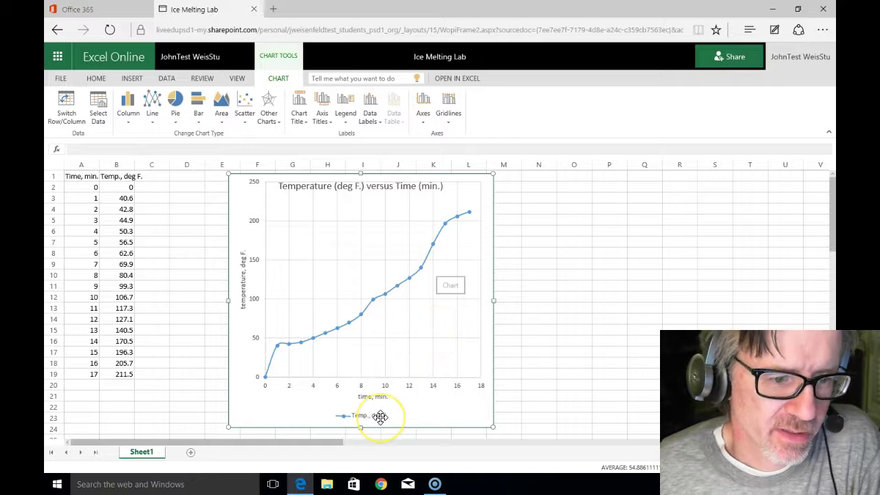
left_click(364, 415)
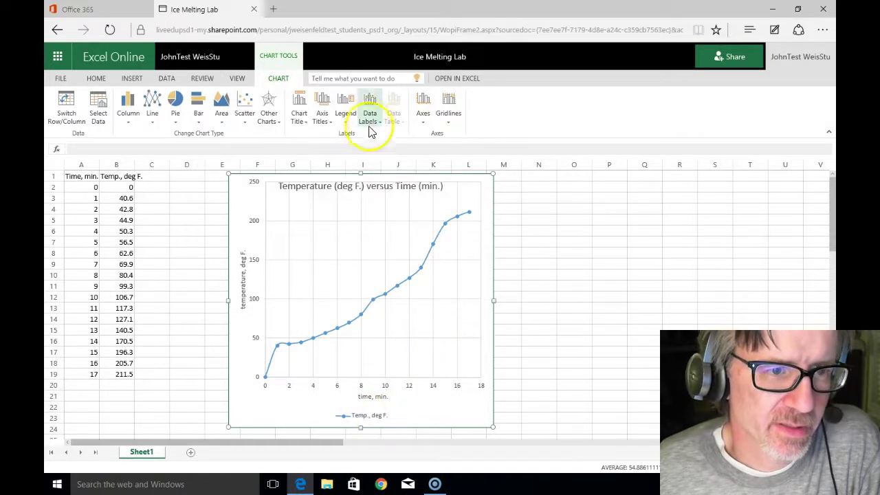
left_click(347, 124)
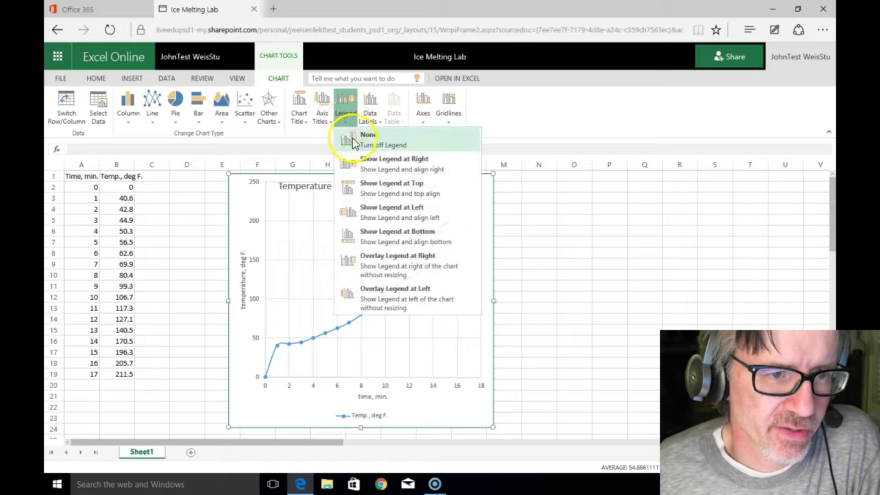
left_click(354, 141)
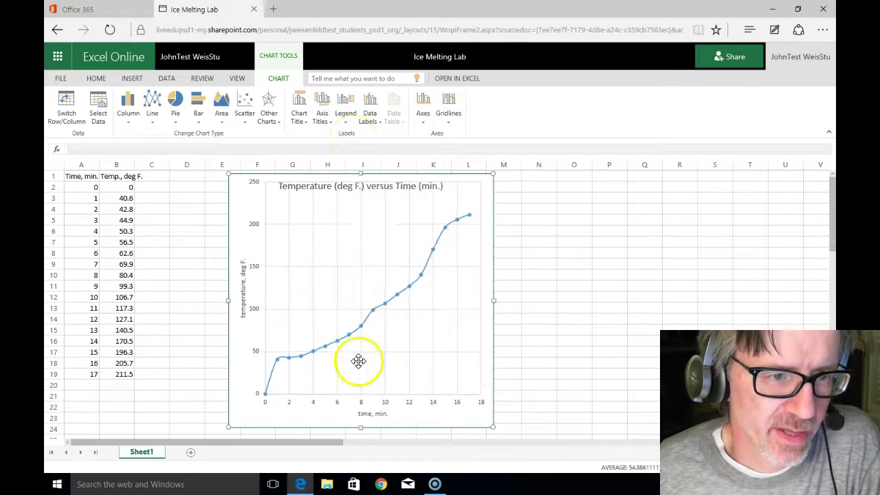
left_click(347, 118)
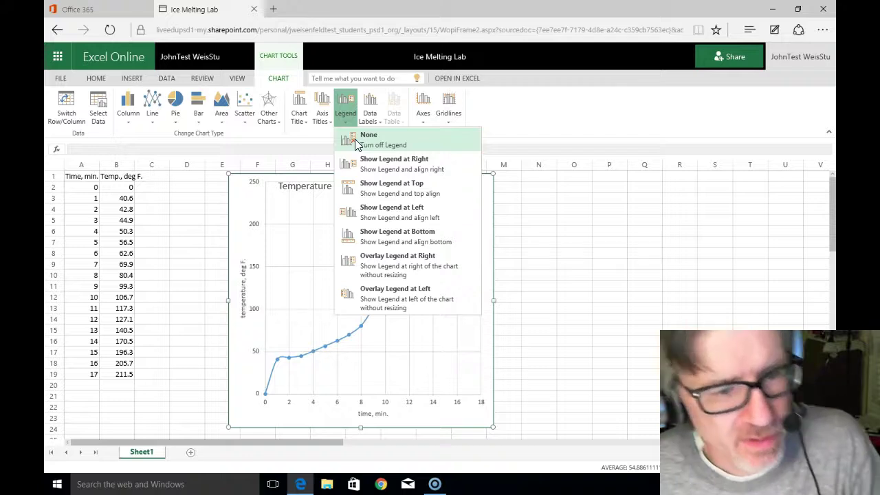
left_click(458, 376)
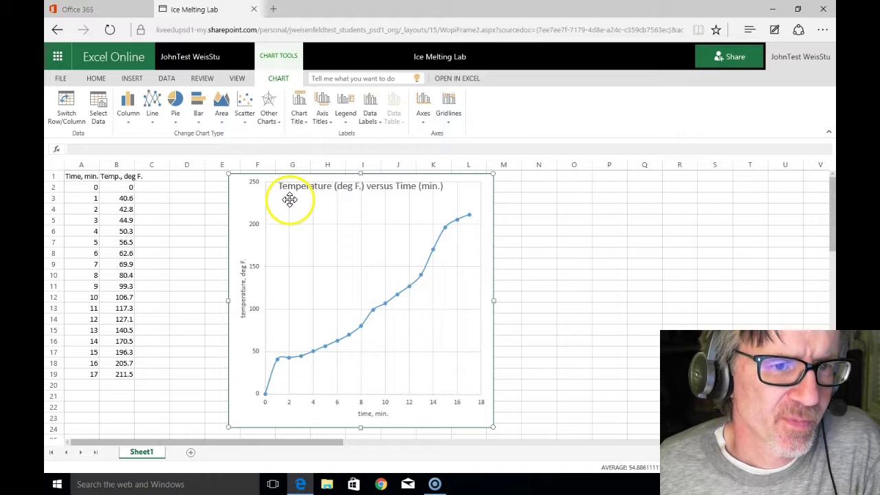
Step: Add minor gridlines for both the primary horizontal and primary vertical axes
left_click(449, 121)
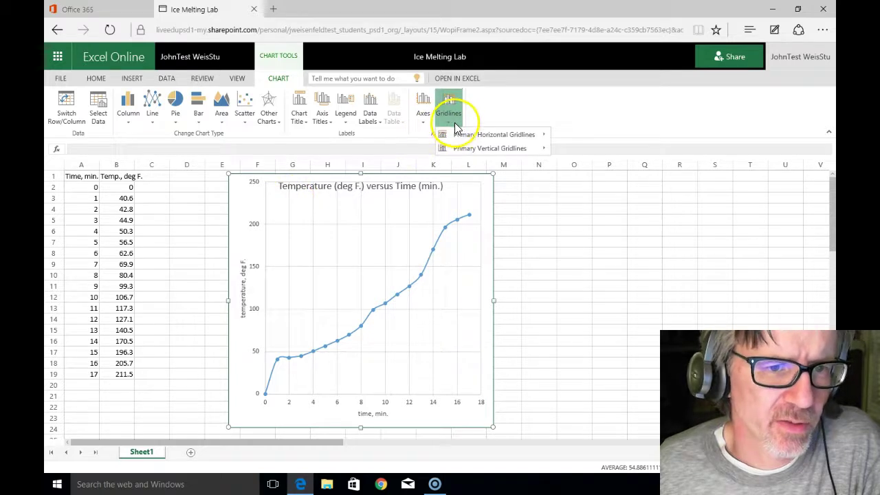
mouse_move(458, 135)
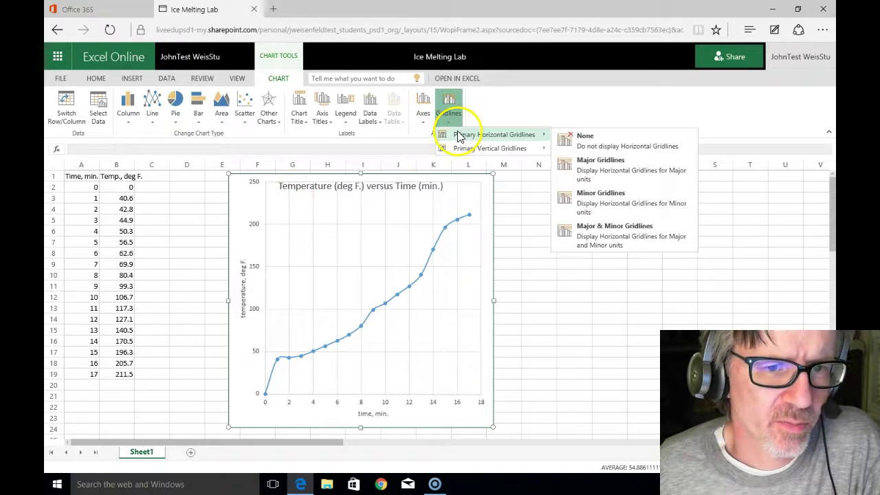
left_click(594, 205)
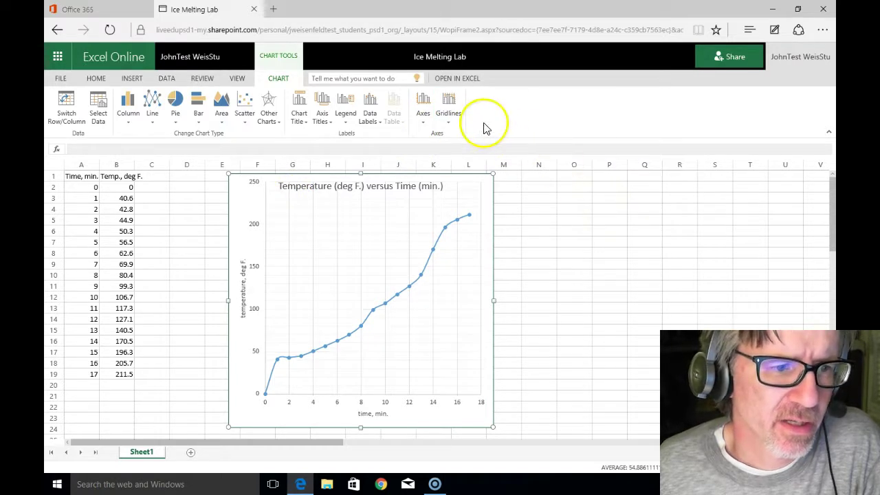
left_click(451, 114)
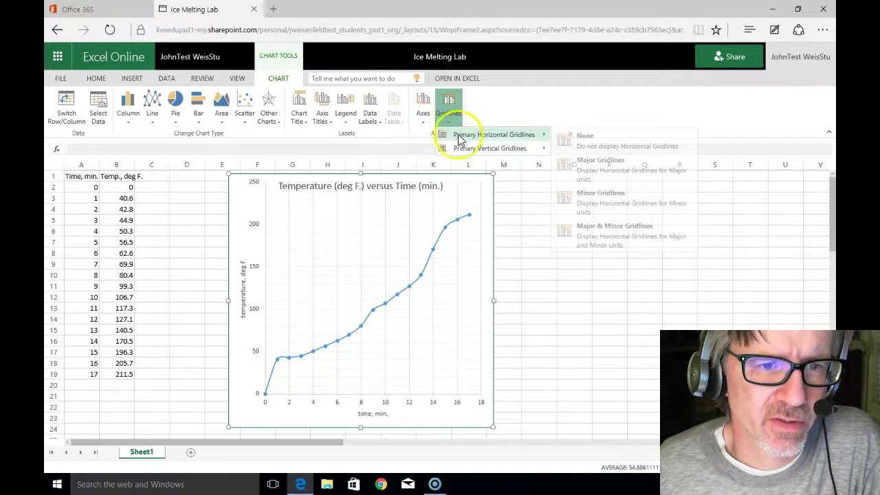
mouse_move(466, 149)
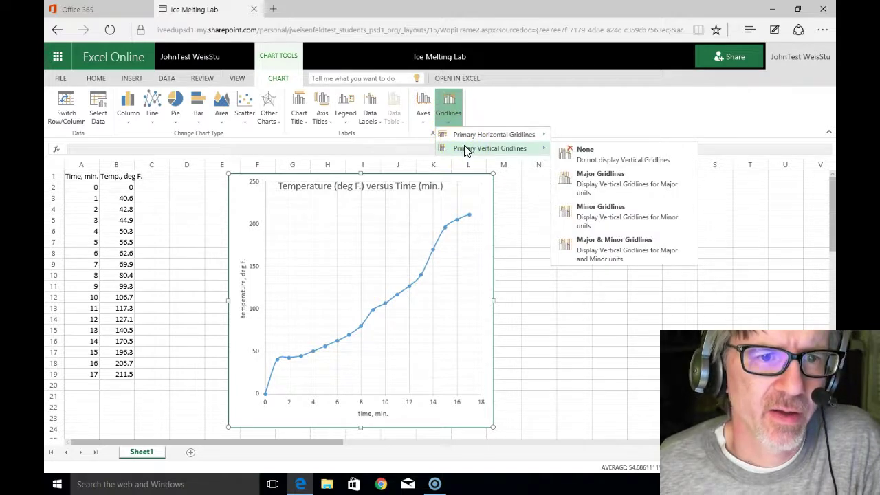
left_click(574, 214)
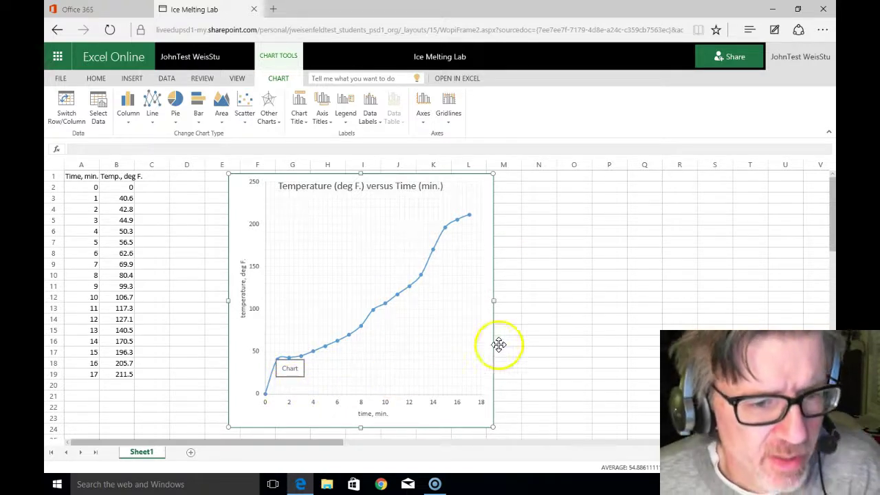
left_click(558, 334)
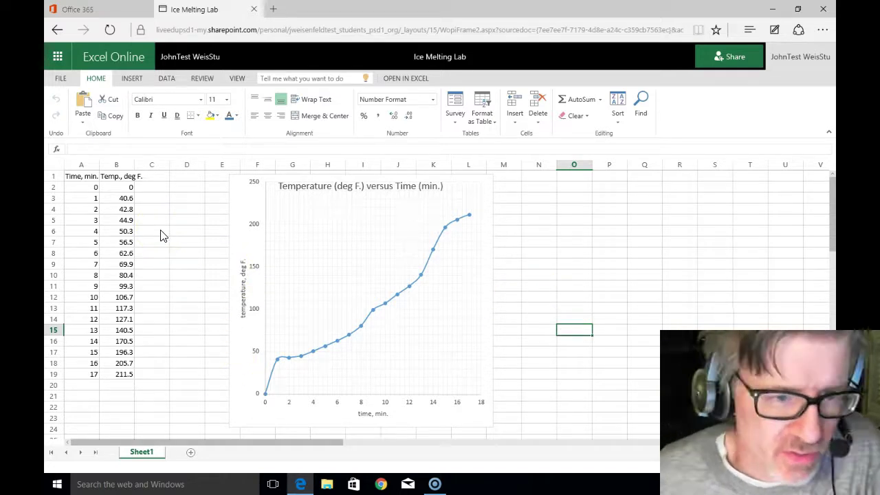
Step: Invite the recipient by e-mail with the message 'Period 3, Period 5, Period 6' and send it
left_click(718, 61)
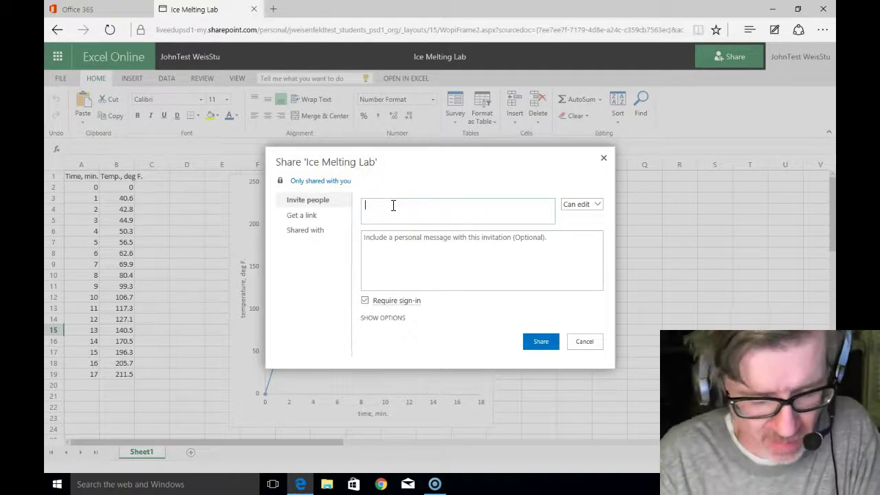
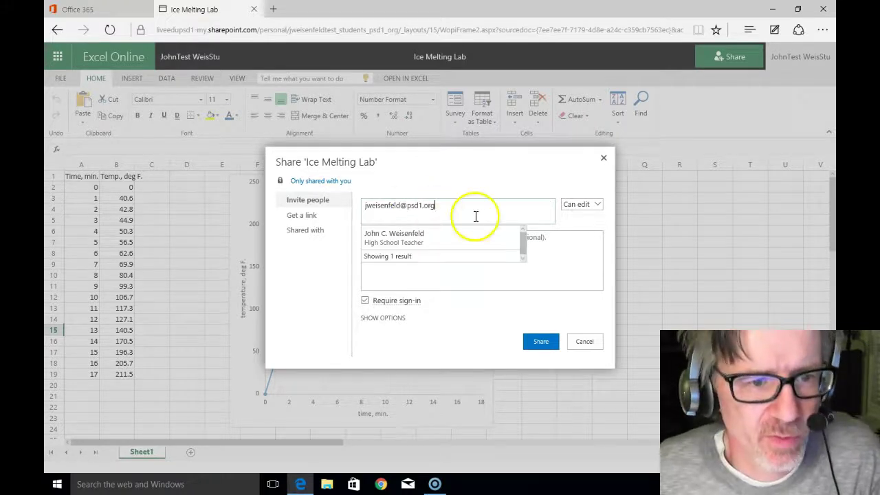
left_click(422, 239)
left_click(438, 244)
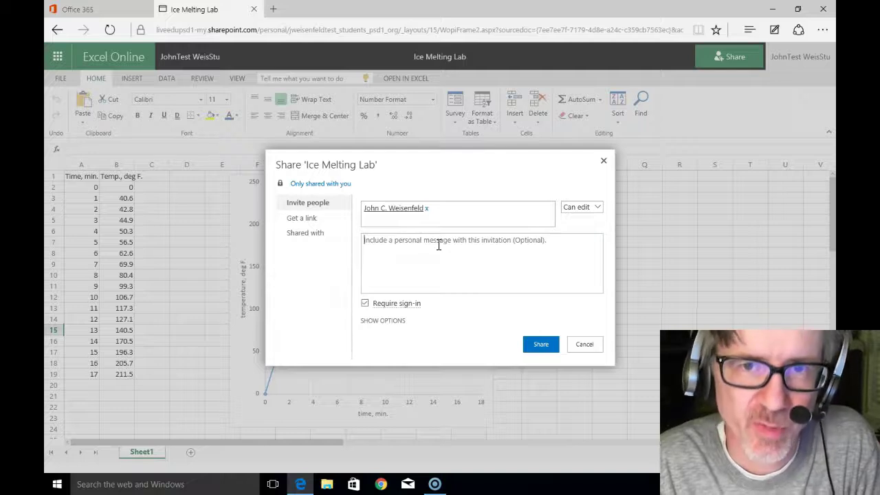
type("P")
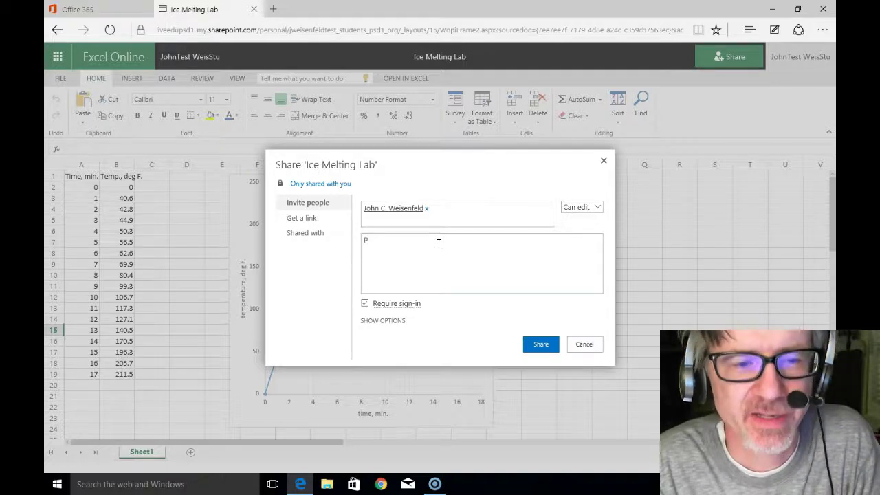
type("eriod 3")
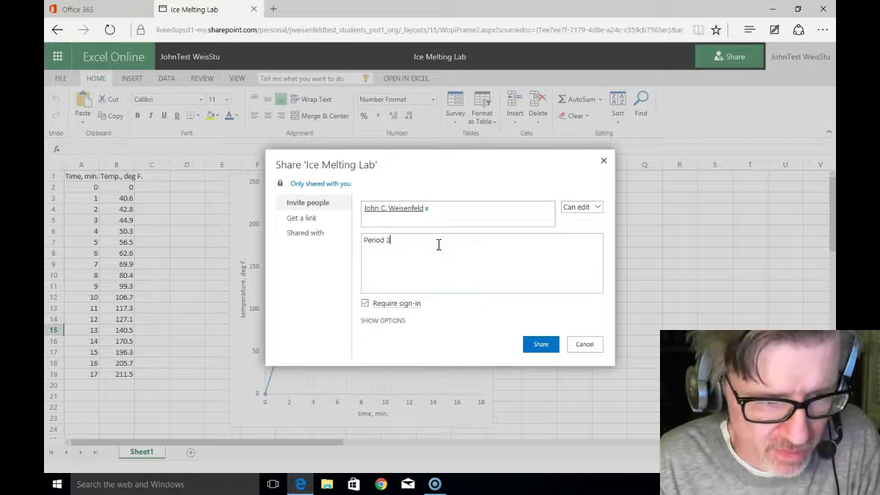
type(", Period 5, Period 6")
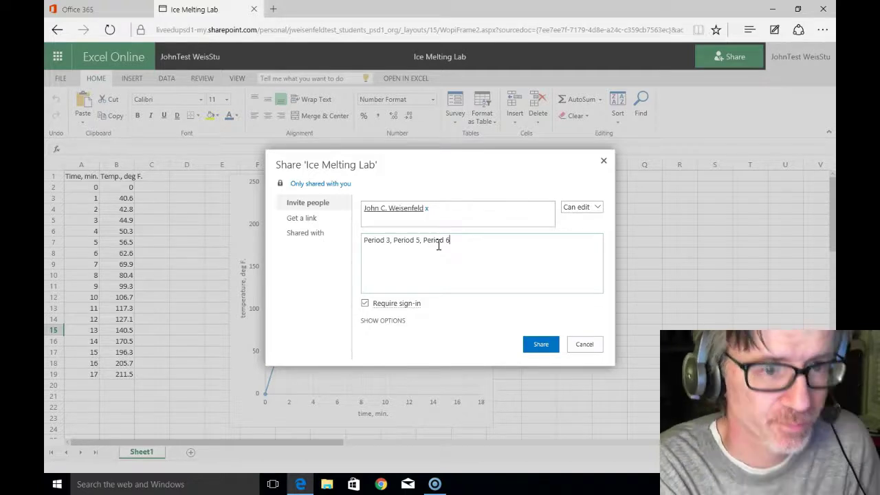
left_click(444, 245)
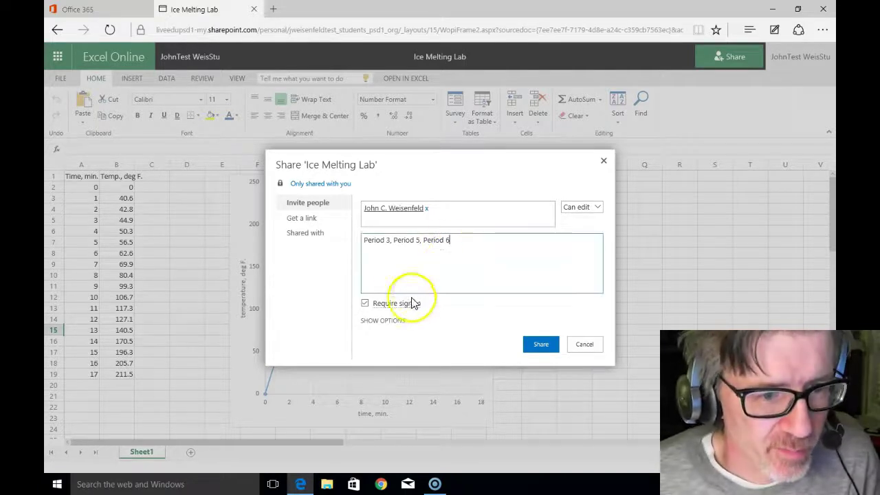
left_click(538, 345)
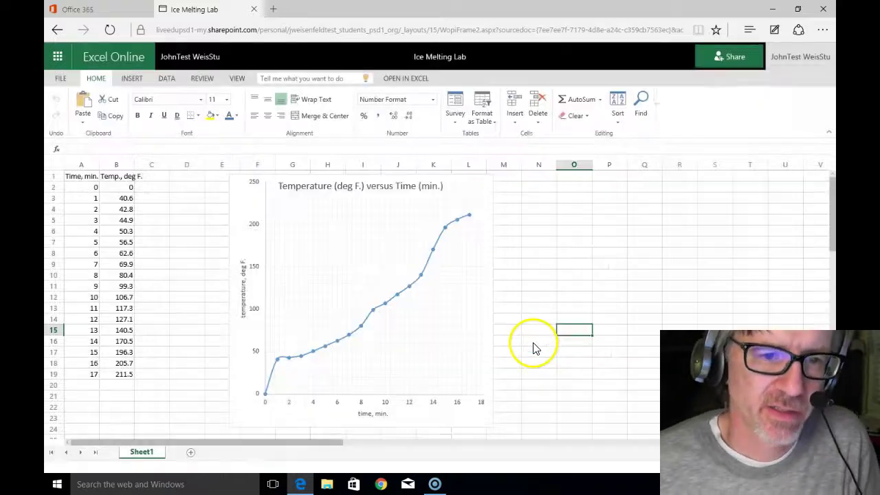